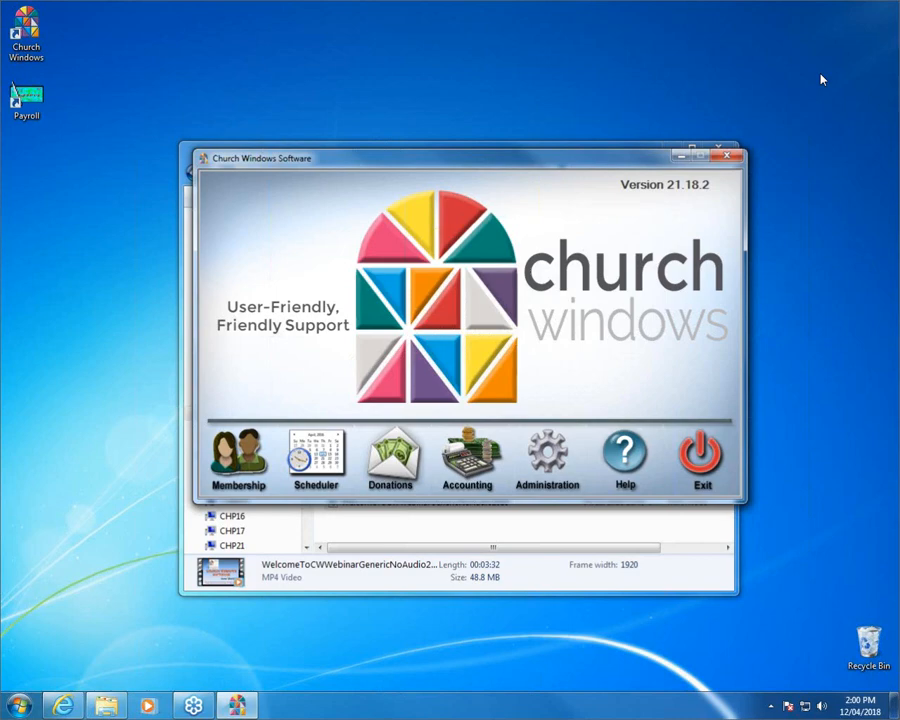
Close the background file window and open the List Account Balances report in the Donations module
click(719, 151)
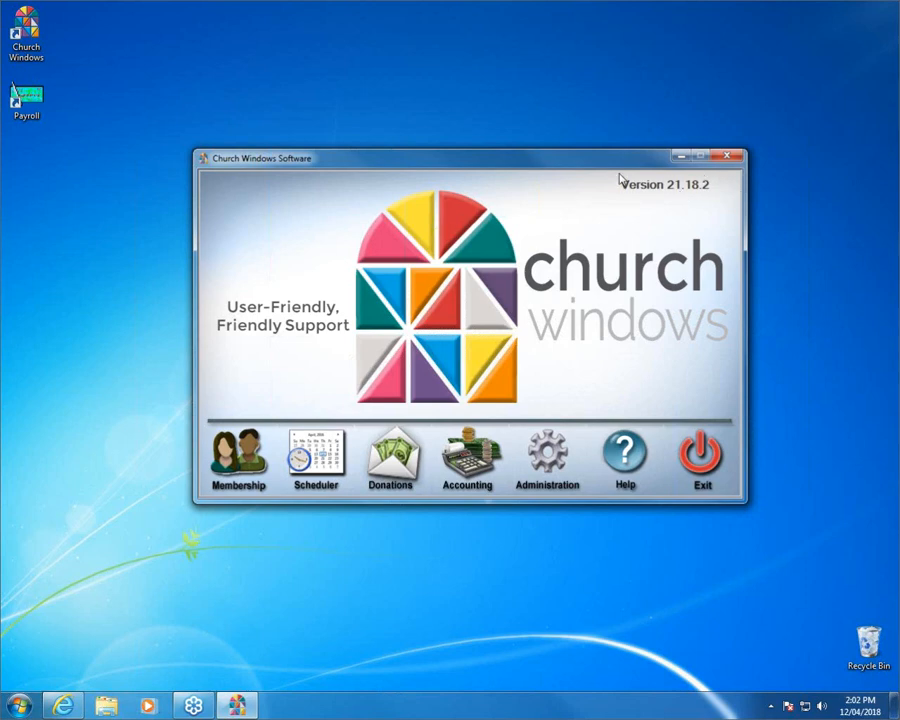
click(397, 471)
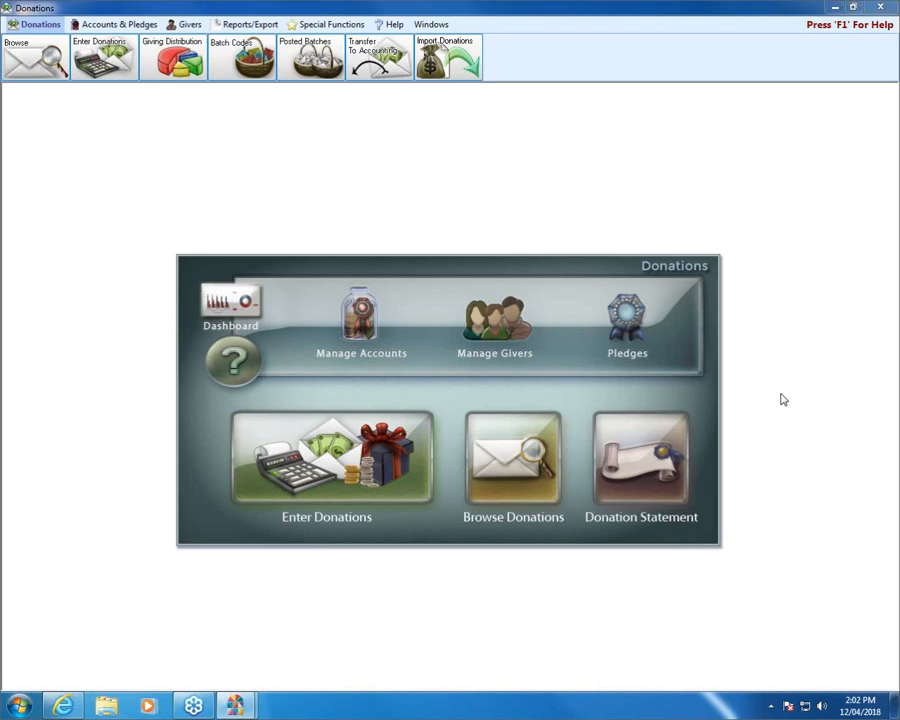
click(256, 24)
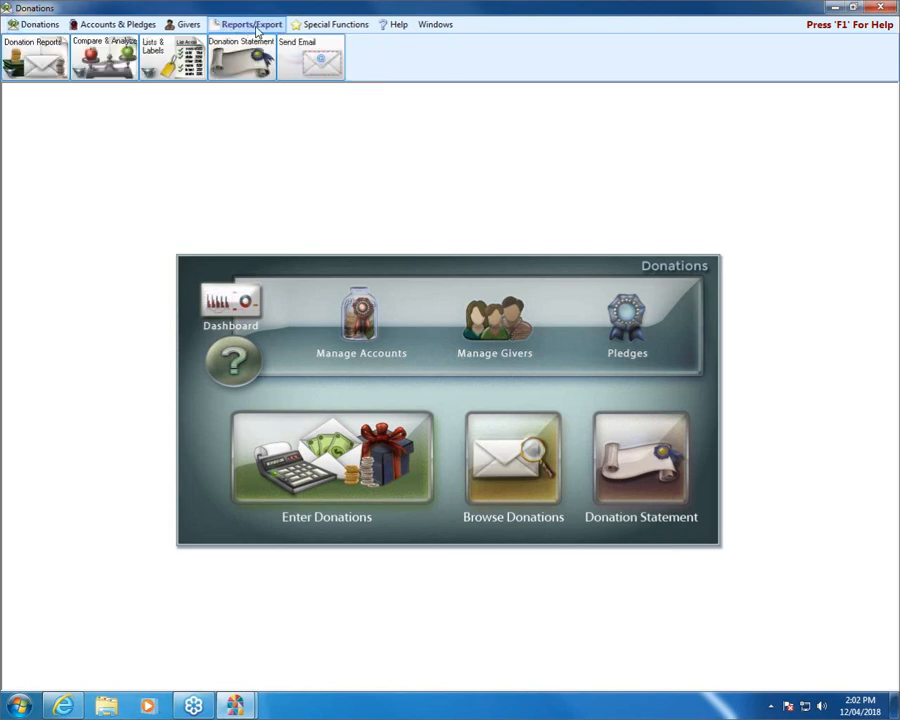
click(179, 52)
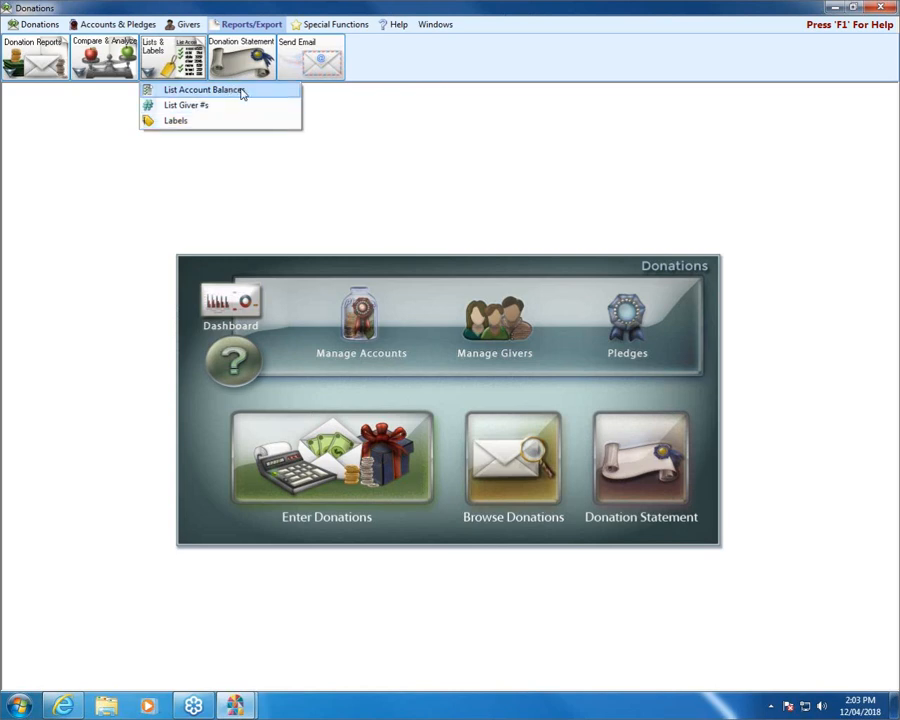
click(241, 91)
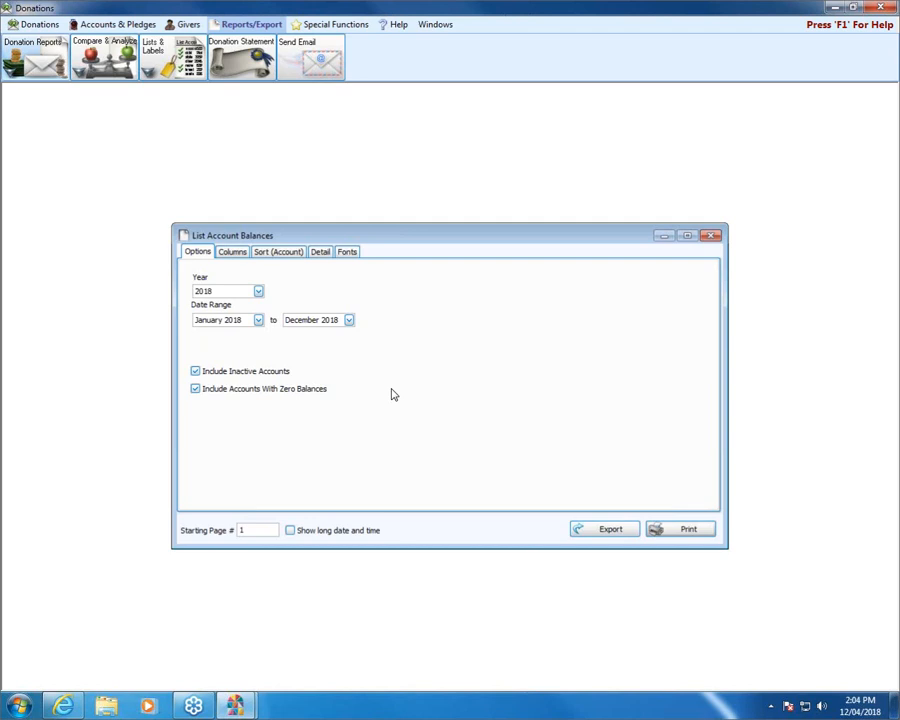
Set the account balances report to year 2017 with a date range of October 2017 to December 2017
click(259, 291)
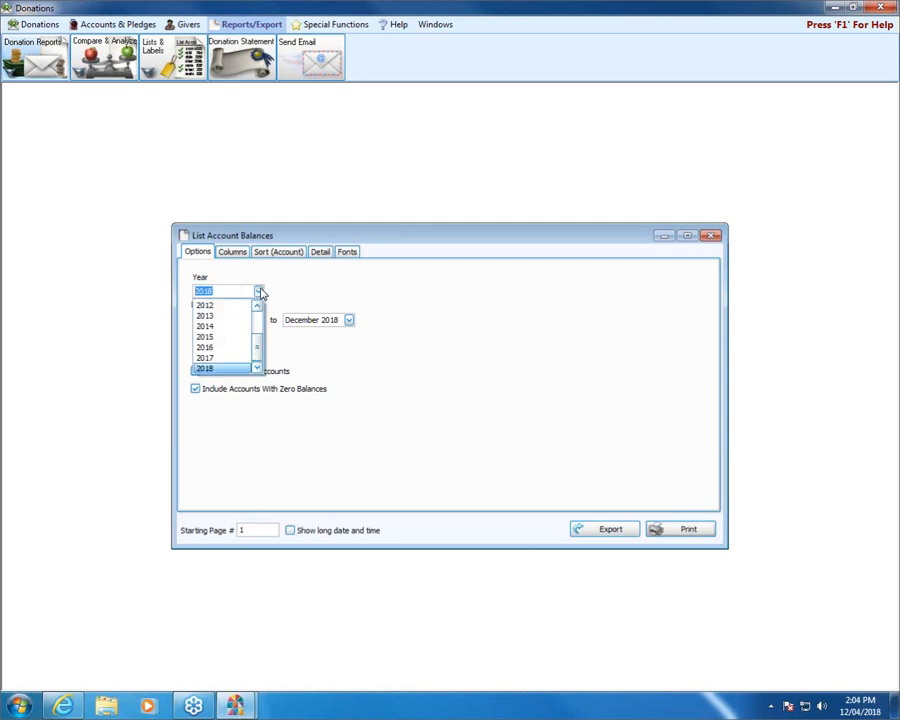
mouse_move(260, 352)
mouse_down()
mouse_move(262, 327)
mouse_move(264, 362)
mouse_up()
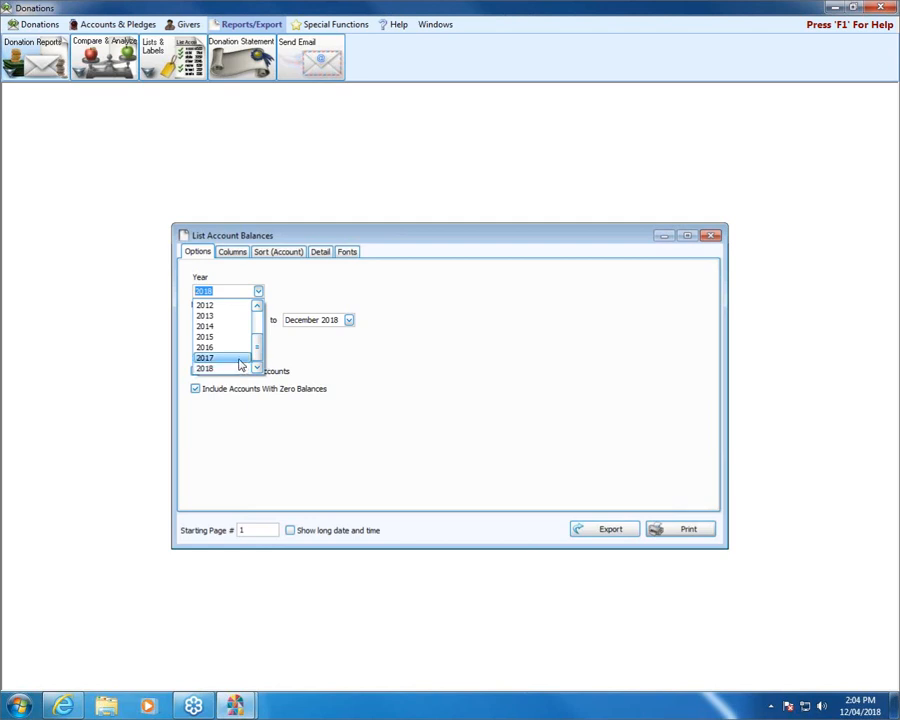
click(238, 360)
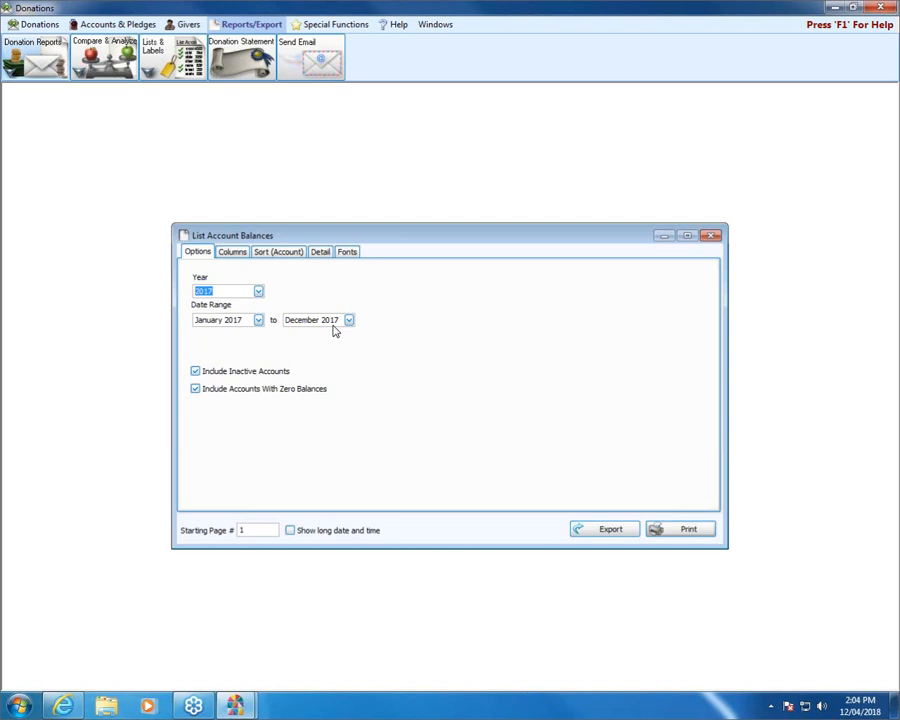
click(257, 321)
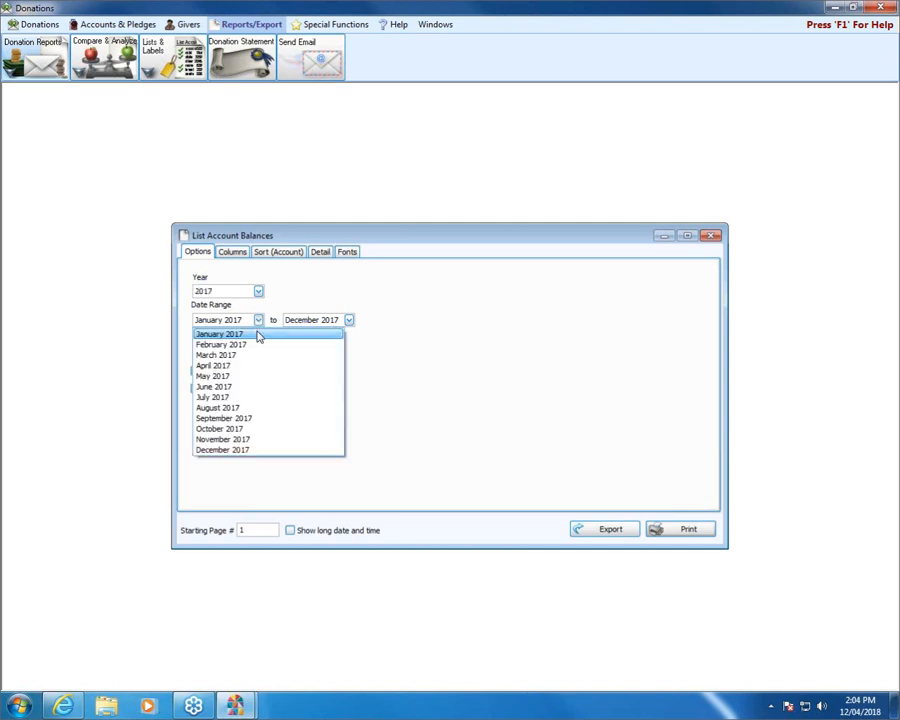
click(273, 432)
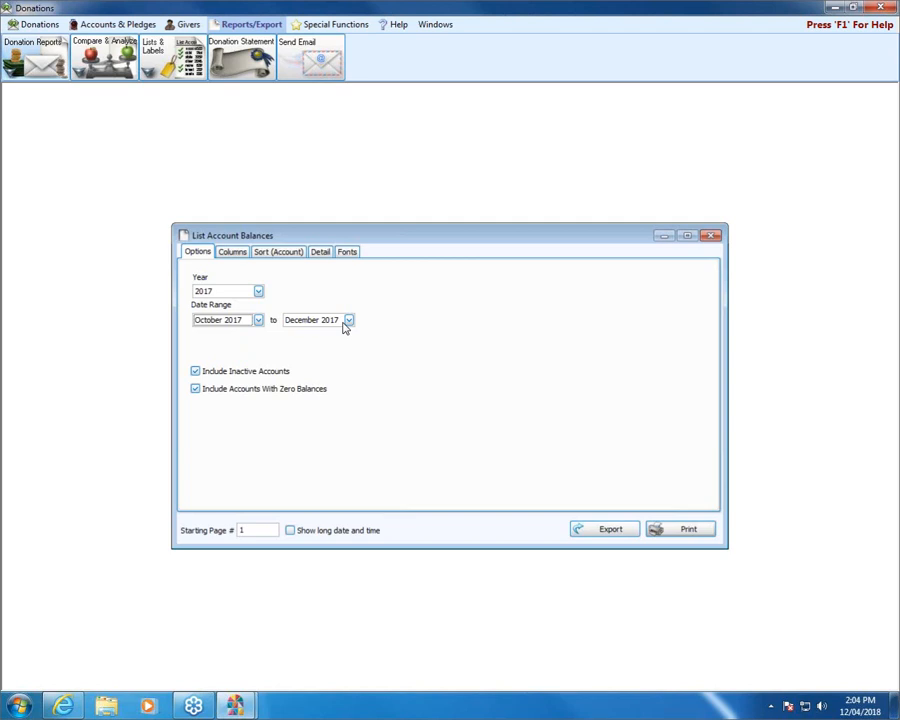
click(243, 391)
Add the Period Activity column to the report's visible columns alongside Account and YTD Balance
click(233, 252)
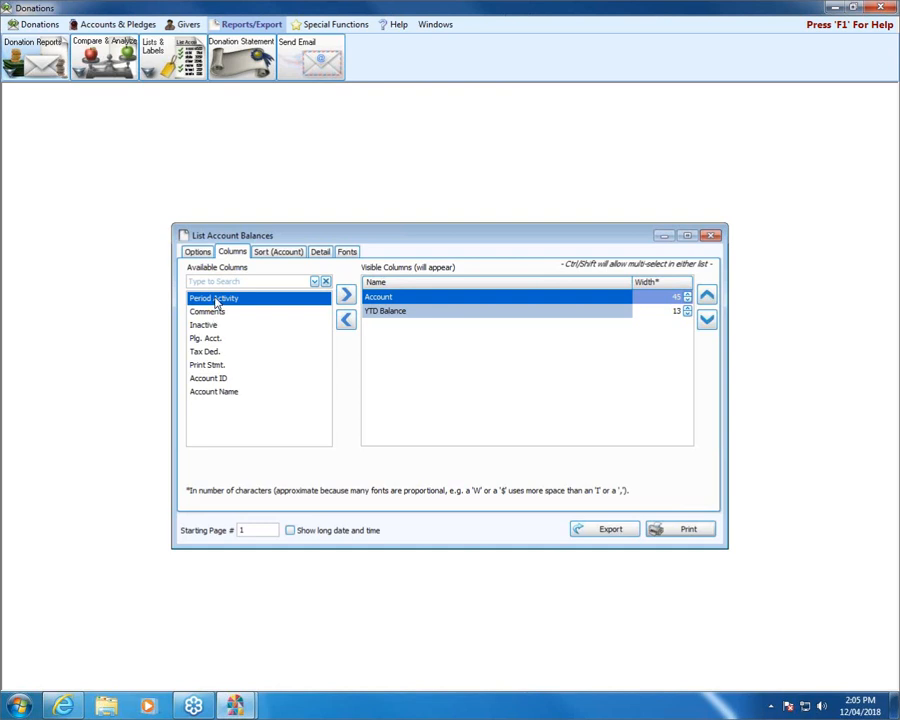
click(345, 294)
click(410, 297)
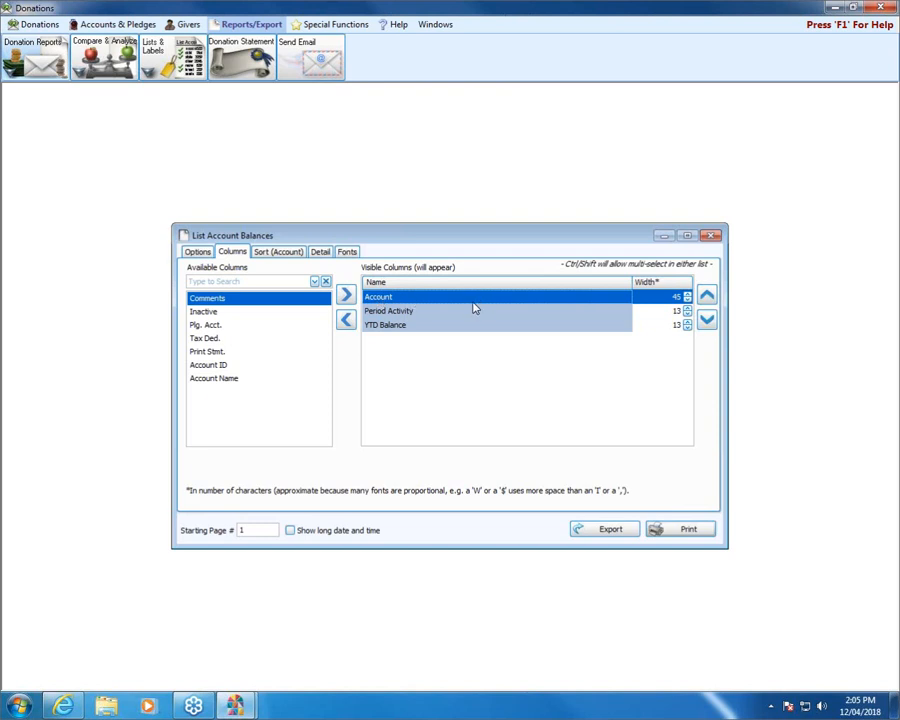
click(387, 314)
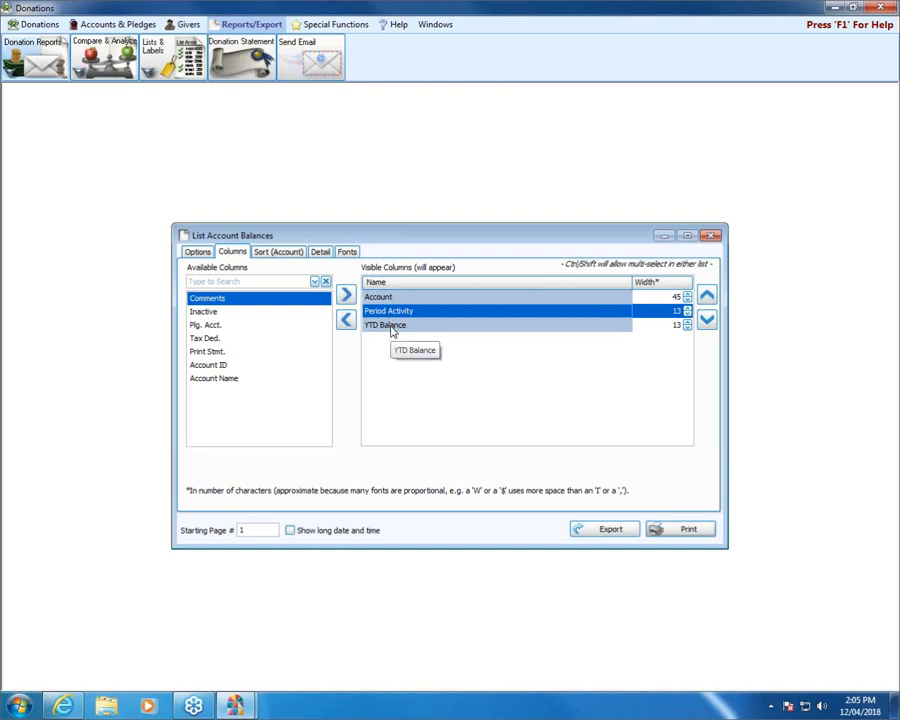
click(394, 327)
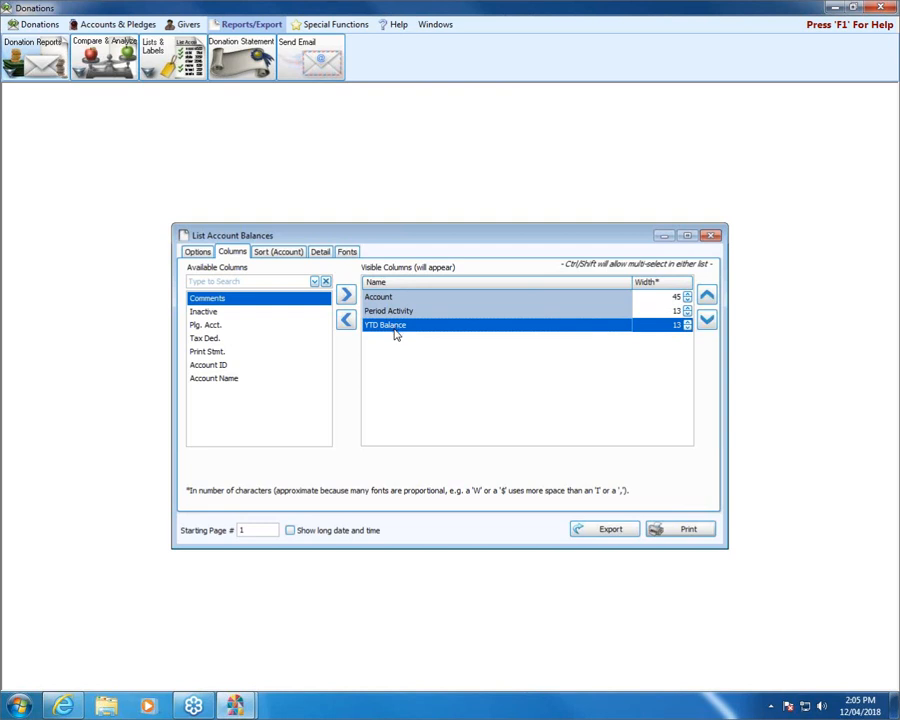
click(220, 327)
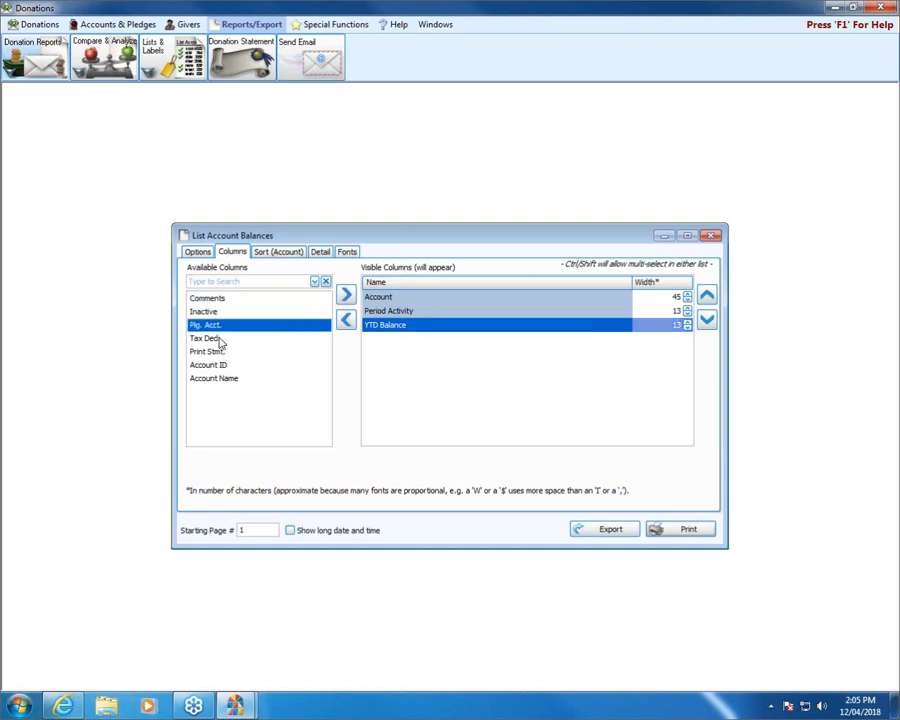
click(220, 340)
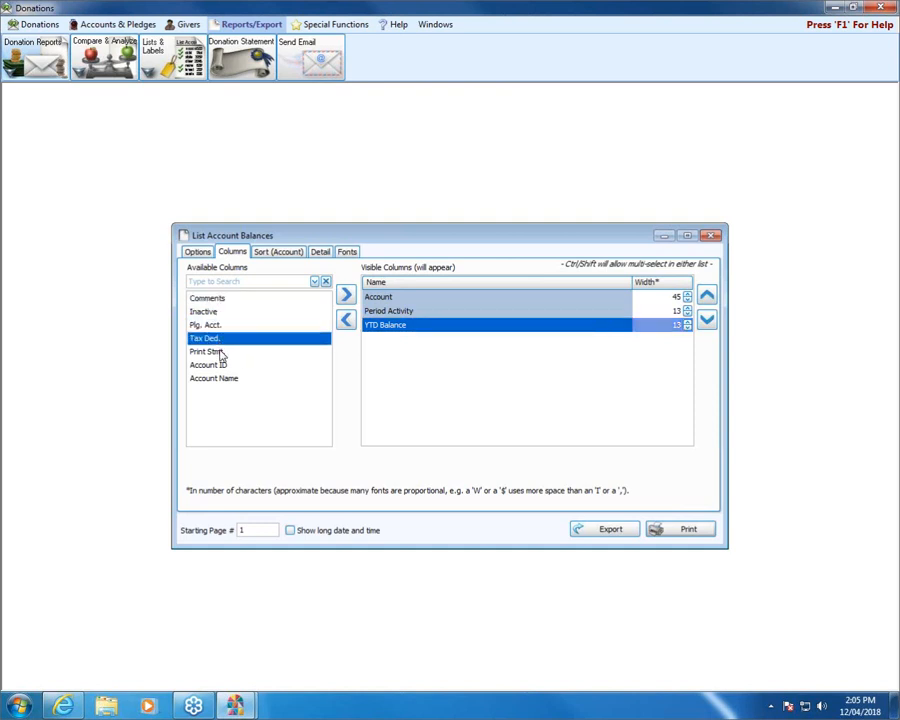
click(229, 355)
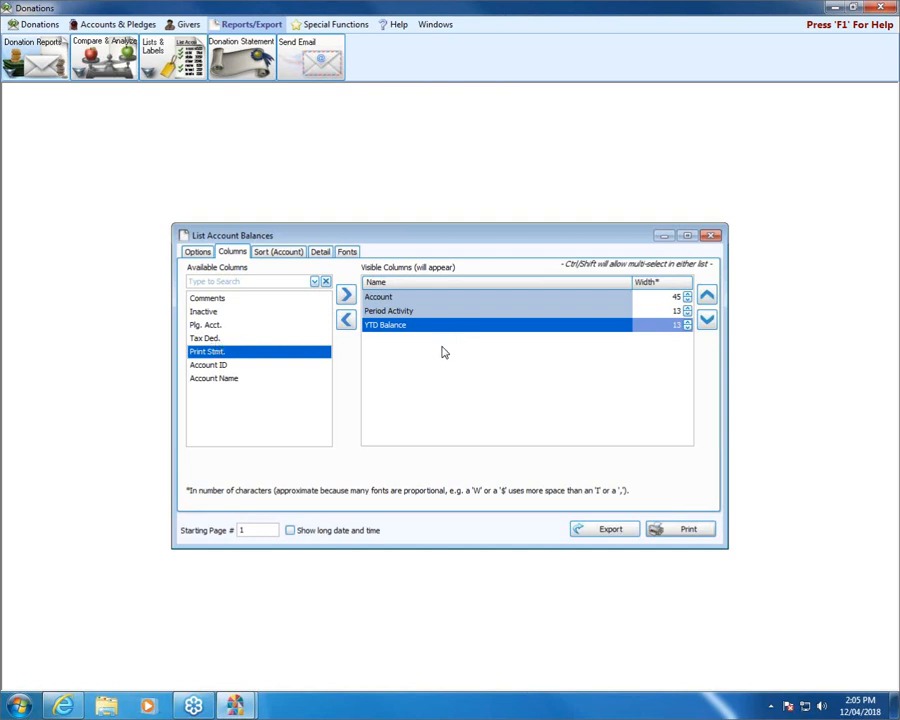
Sort the account balances report by Account ID as the first sort field
click(264, 254)
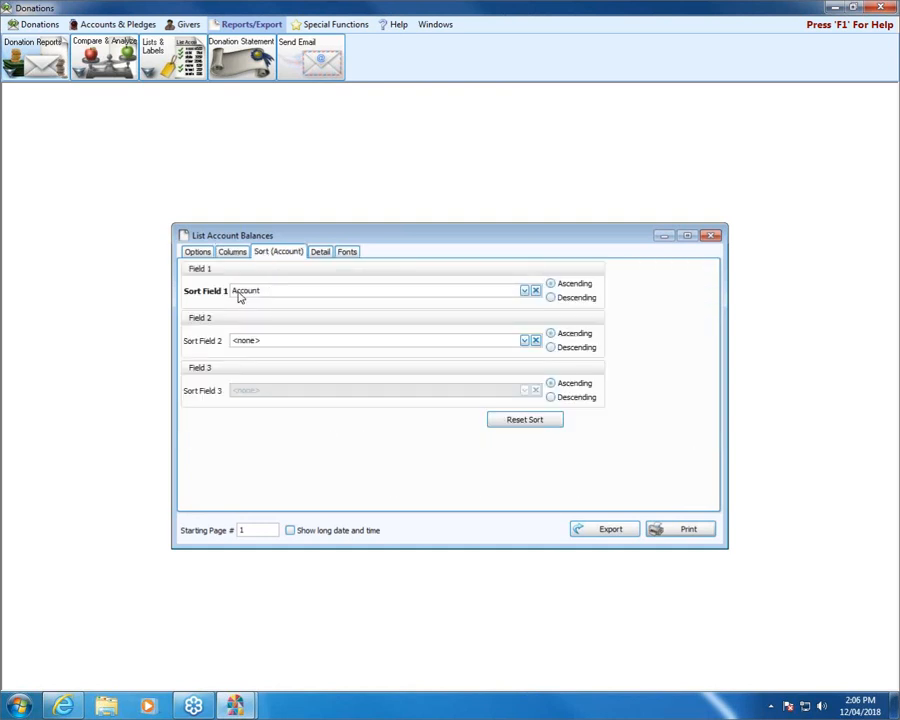
click(525, 292)
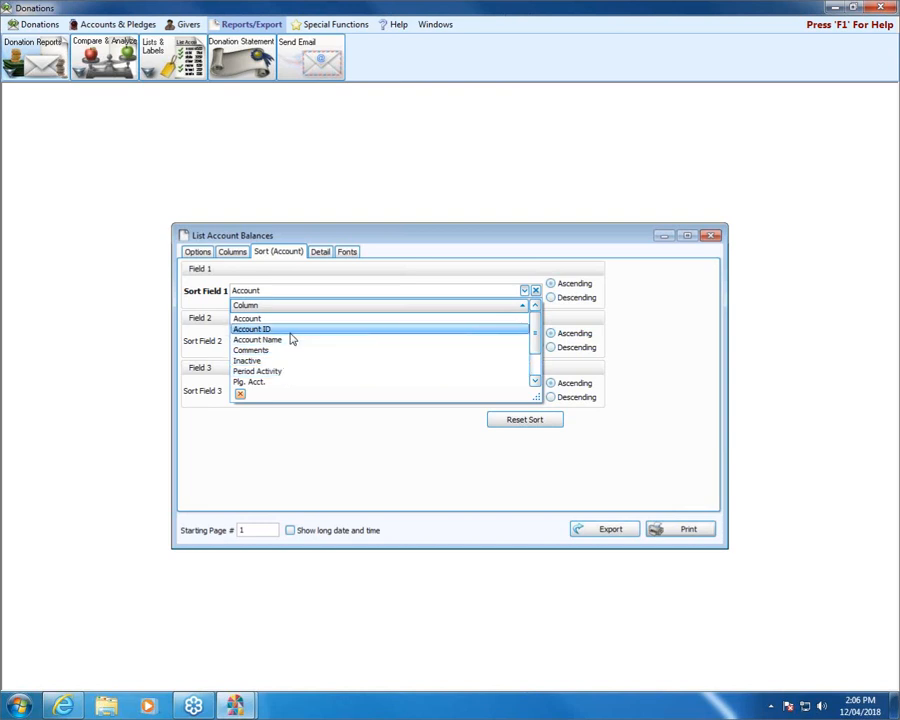
click(290, 333)
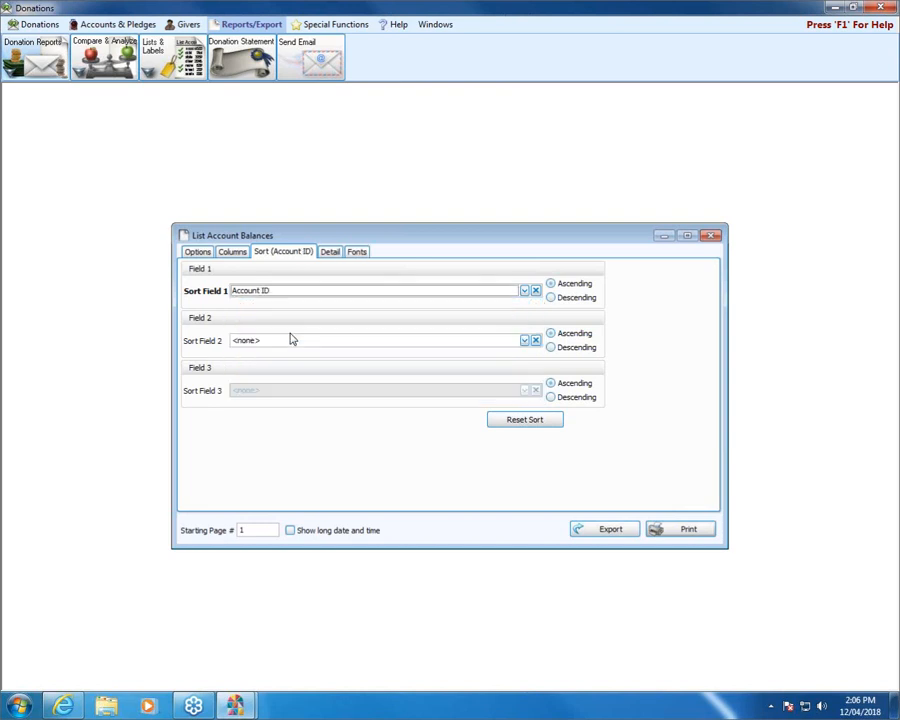
Preview the account balances report with full account detail, close the preview and turn detail off for every subtotal
click(332, 253)
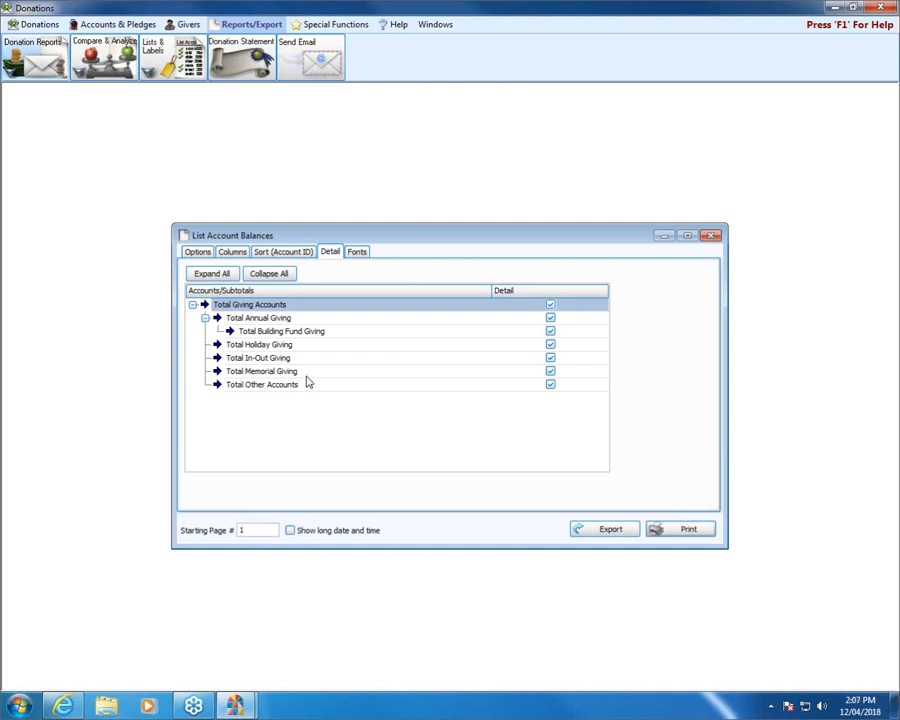
click(552, 358)
click(699, 532)
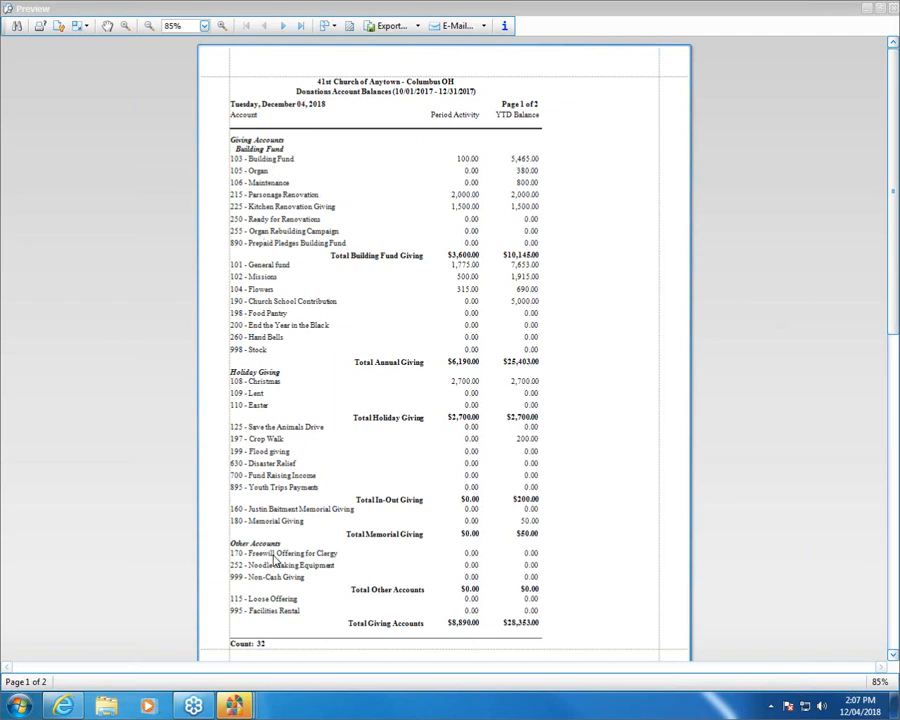
click(893, 8)
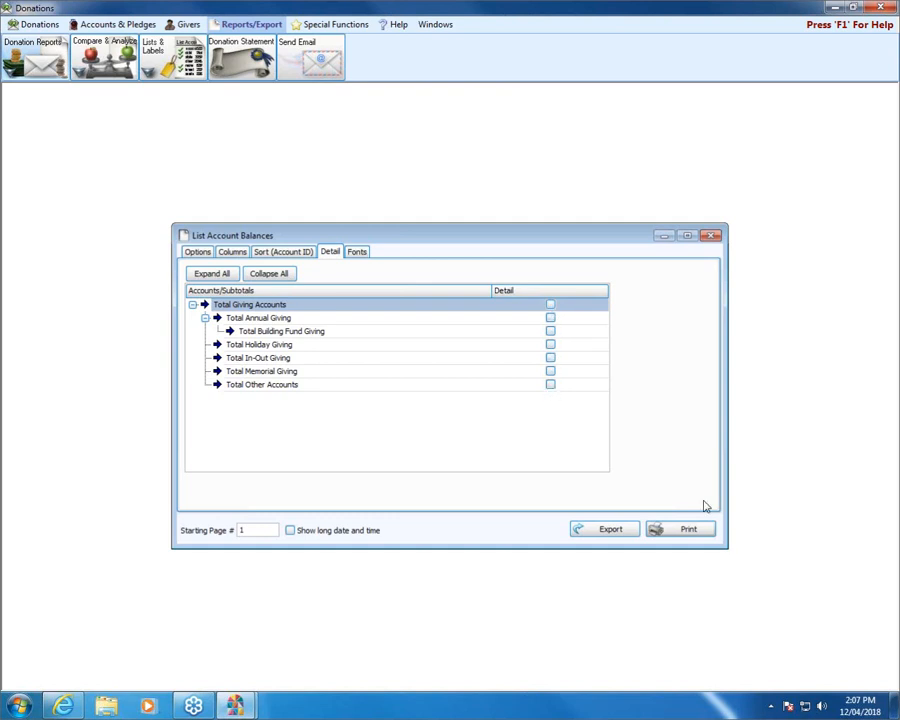
Preview the account balances report showing subtotals only, and close both the preview and the report setup
click(703, 531)
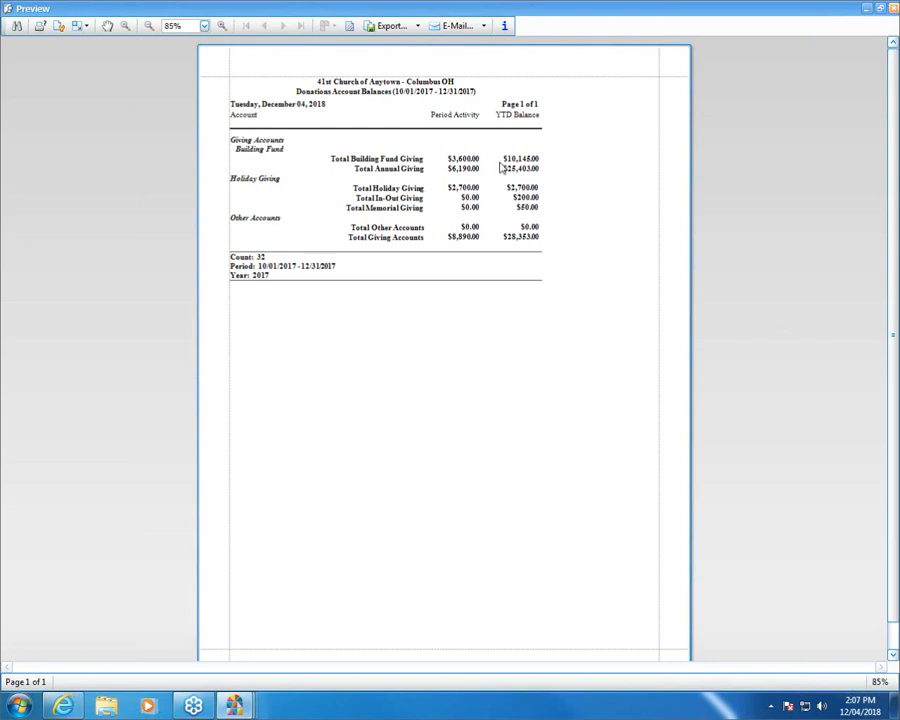
click(893, 8)
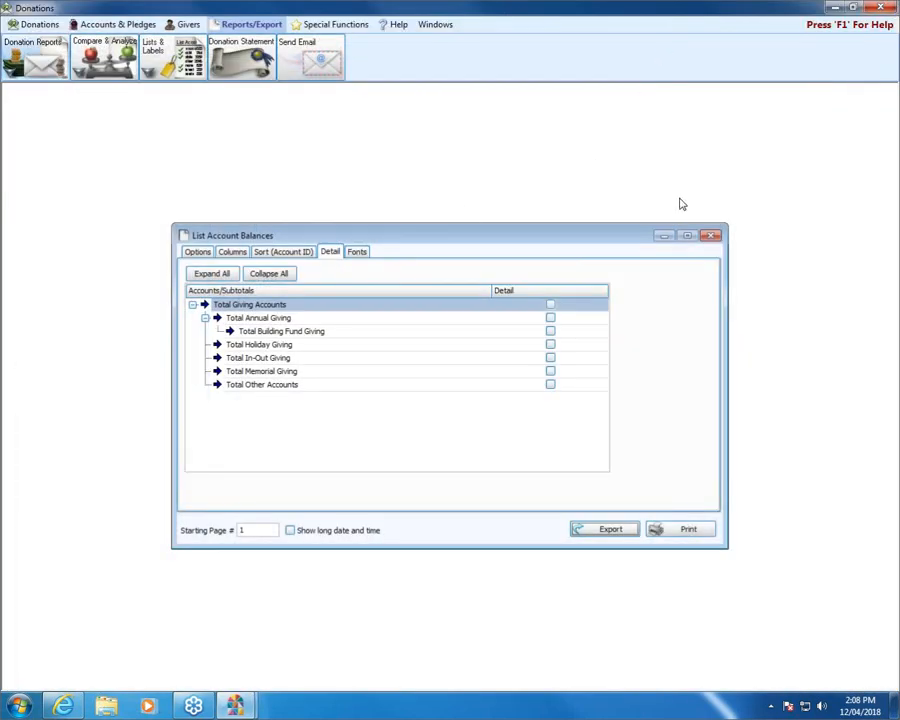
click(711, 237)
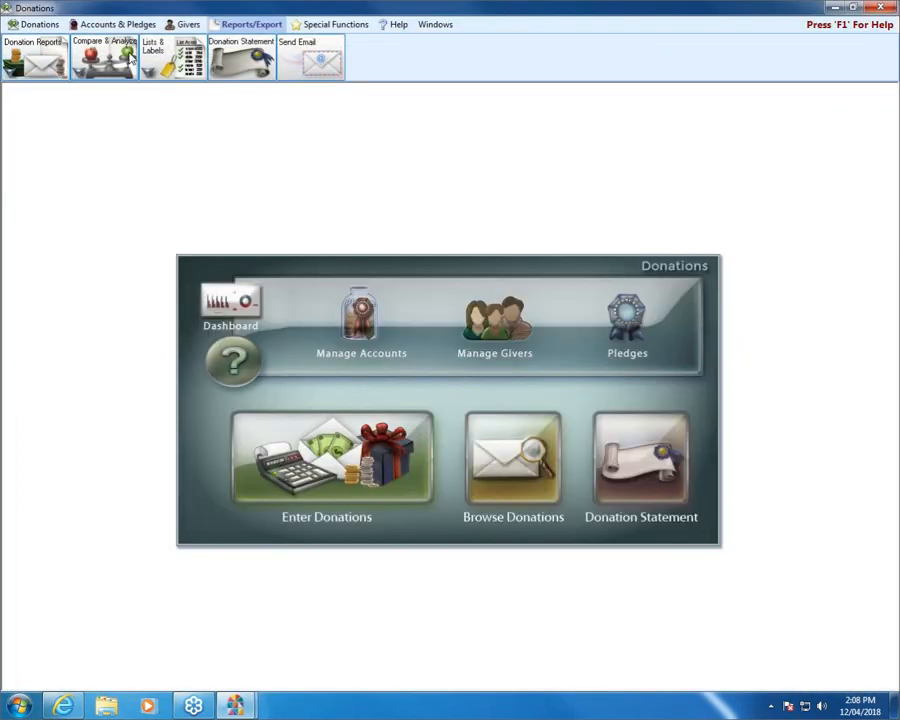
Open the List Giver #s report and preview the unassigned numbers in the range 1 to 50
click(186, 59)
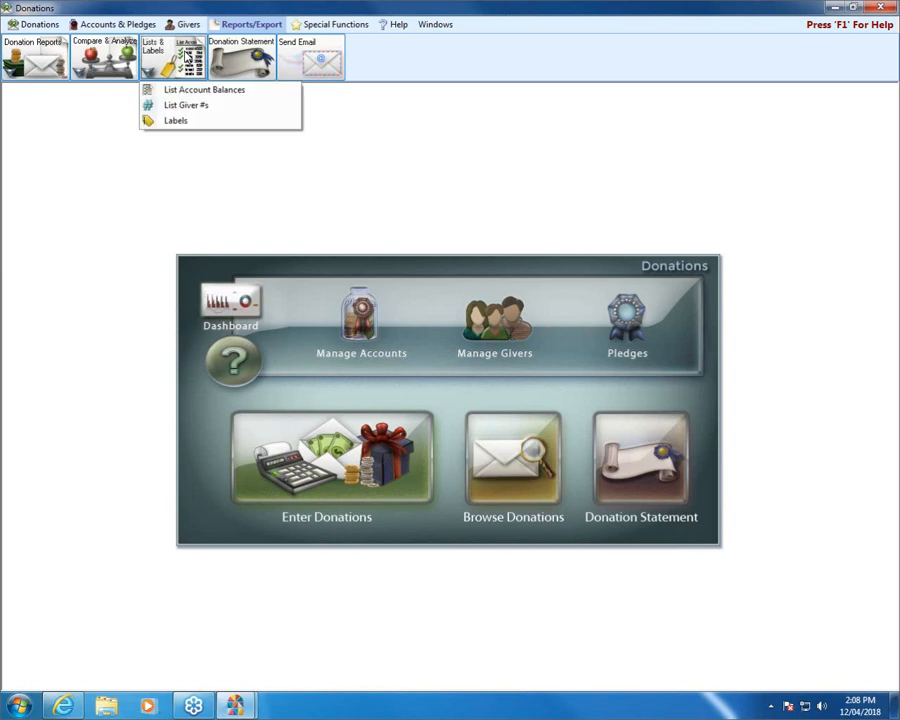
click(216, 113)
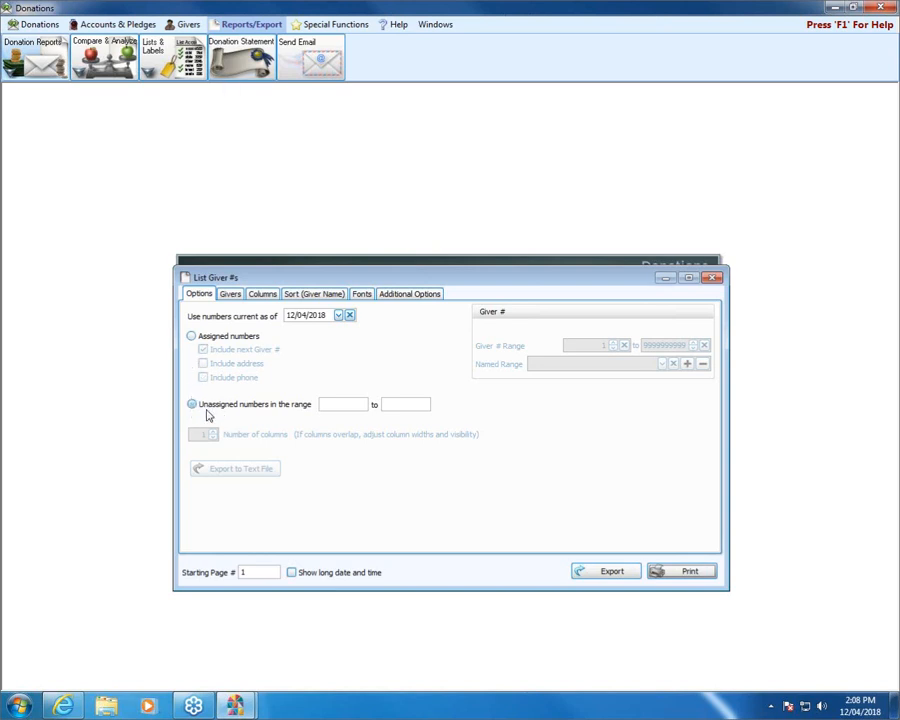
click(337, 404)
text(1)
text(50)
click(680, 575)
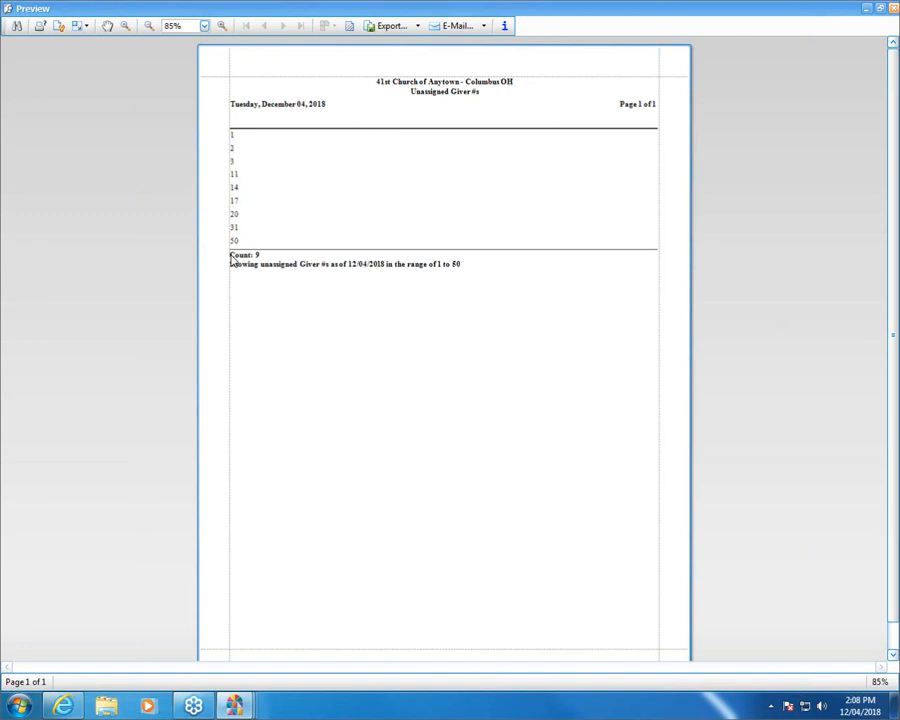
click(893, 8)
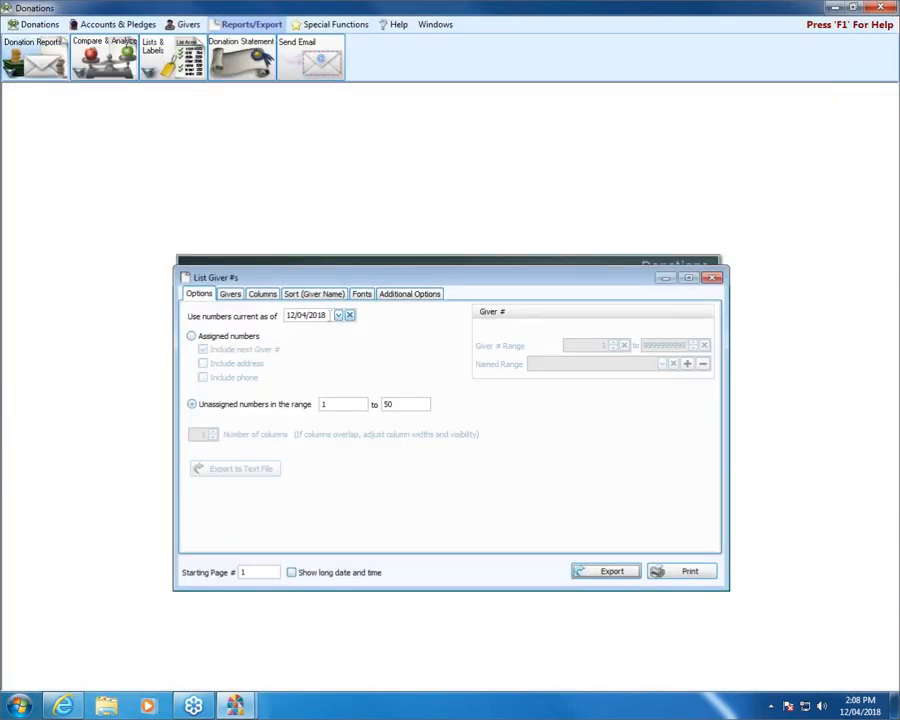
Try an as-of date of 01/01/2019 for the giver numbers and reset it to today's date
drag(329, 315, 272, 303)
text(01/01/2)
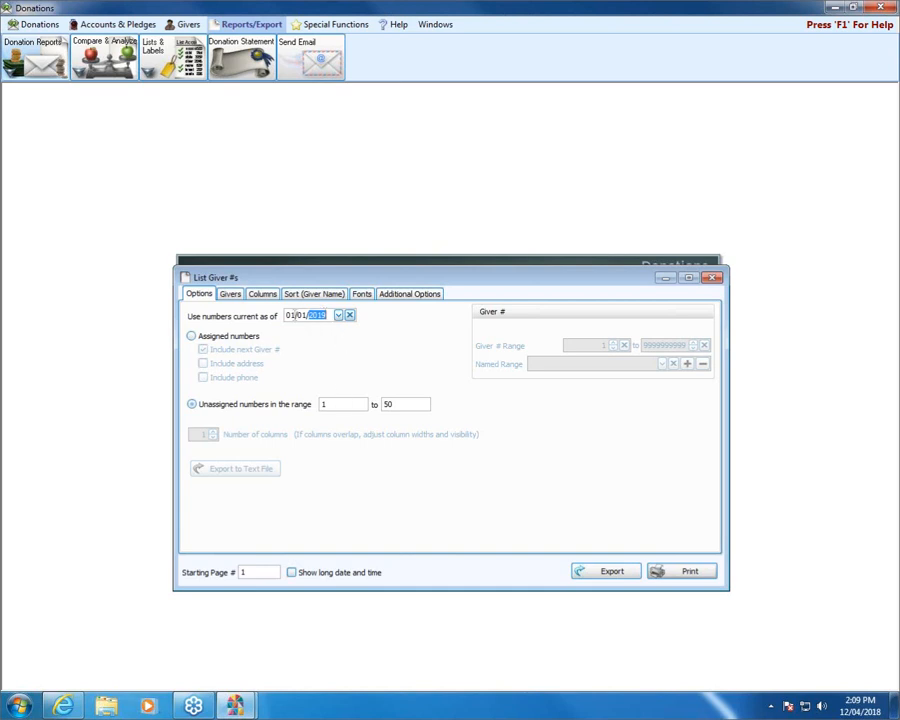
click(338, 315)
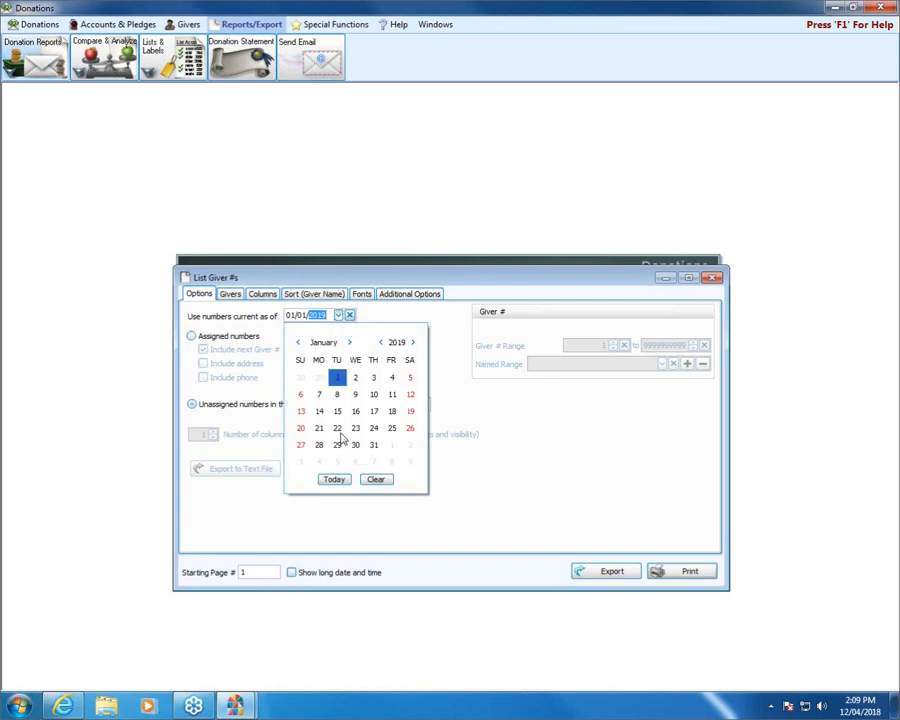
click(343, 480)
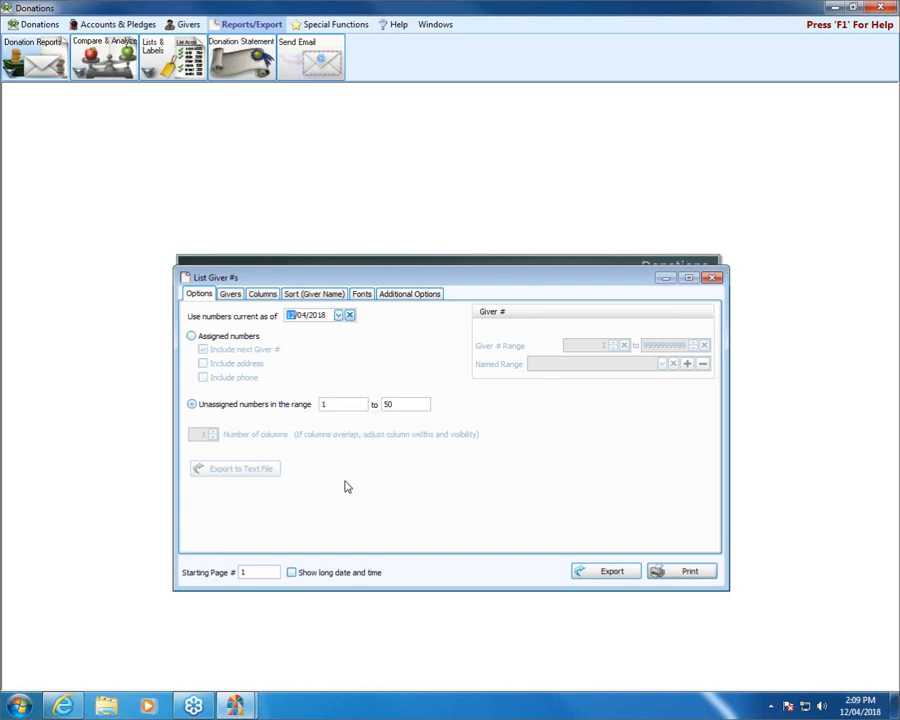
Switch the giver list to assigned numbers, excluding the next giver number and including address and phone
click(202, 340)
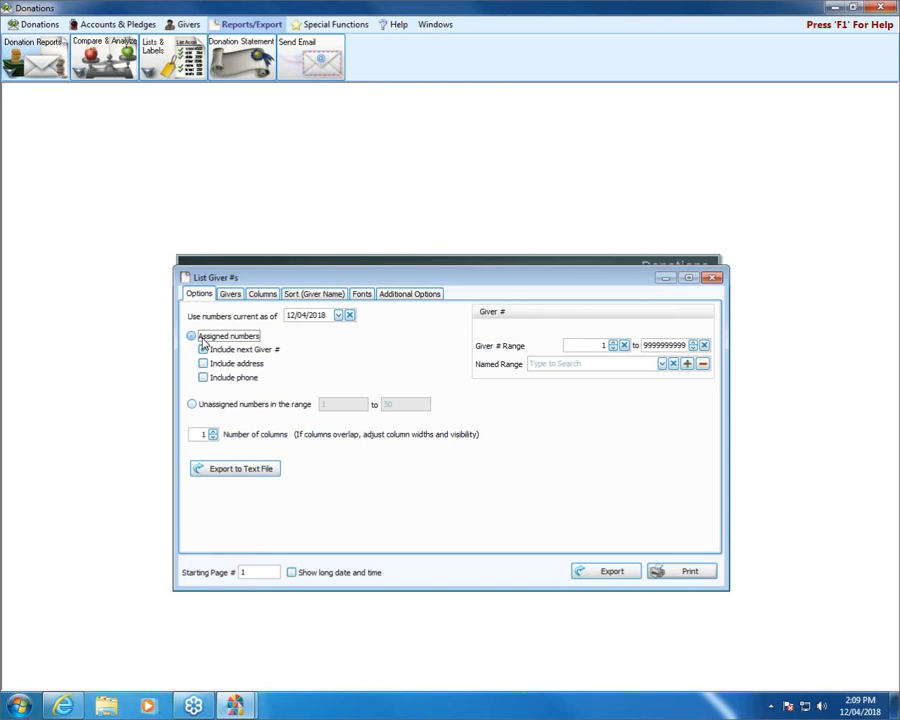
click(238, 346)
click(203, 352)
click(203, 349)
click(203, 363)
click(203, 377)
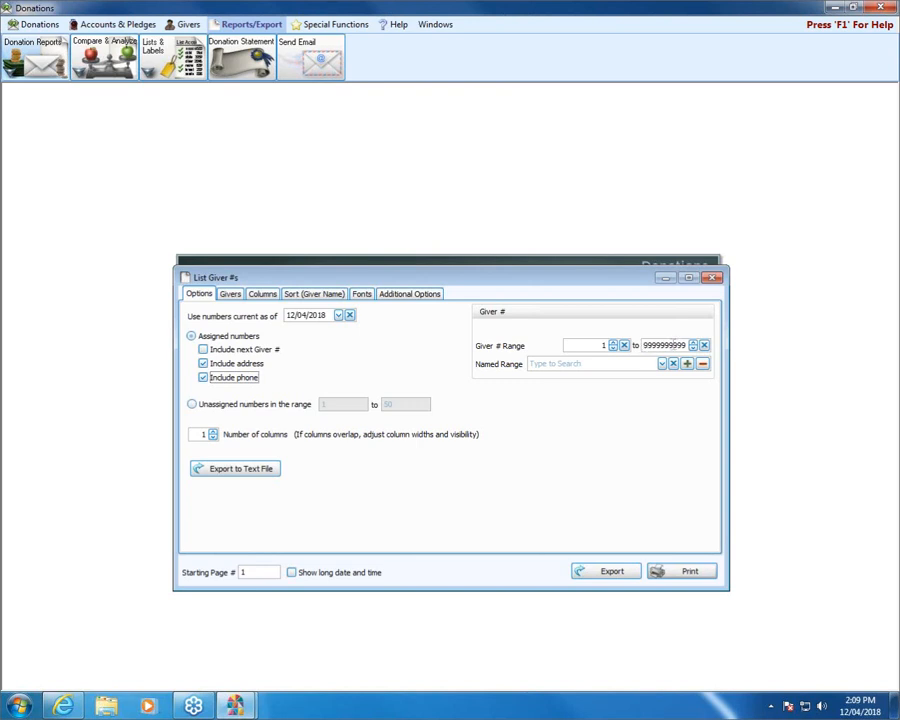
Try excluding the Visitors category from the giver selection, include it again, and look through the available membership fields
click(230, 295)
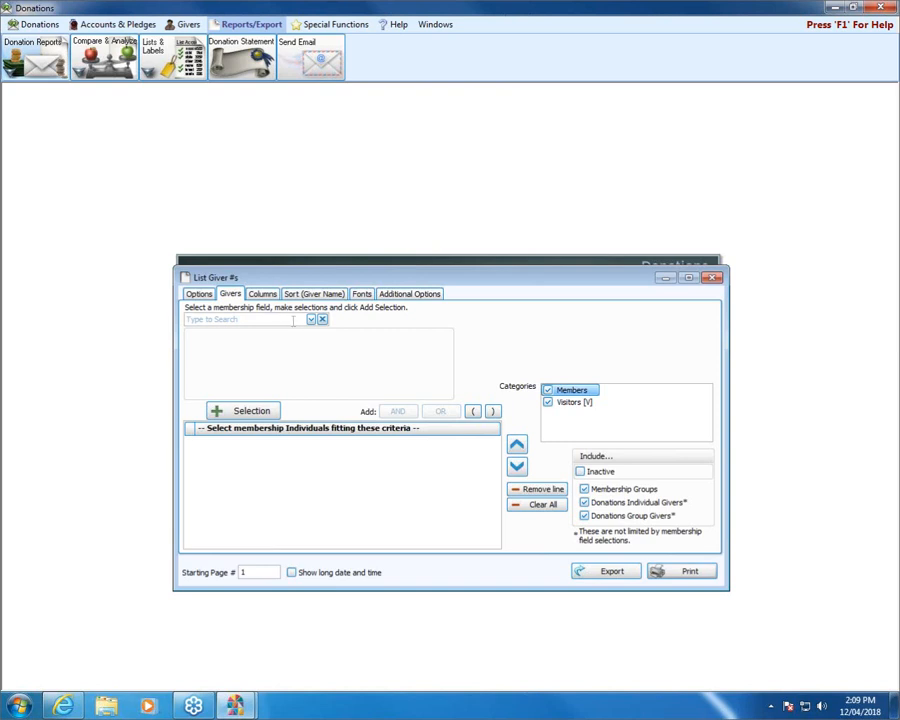
click(573, 407)
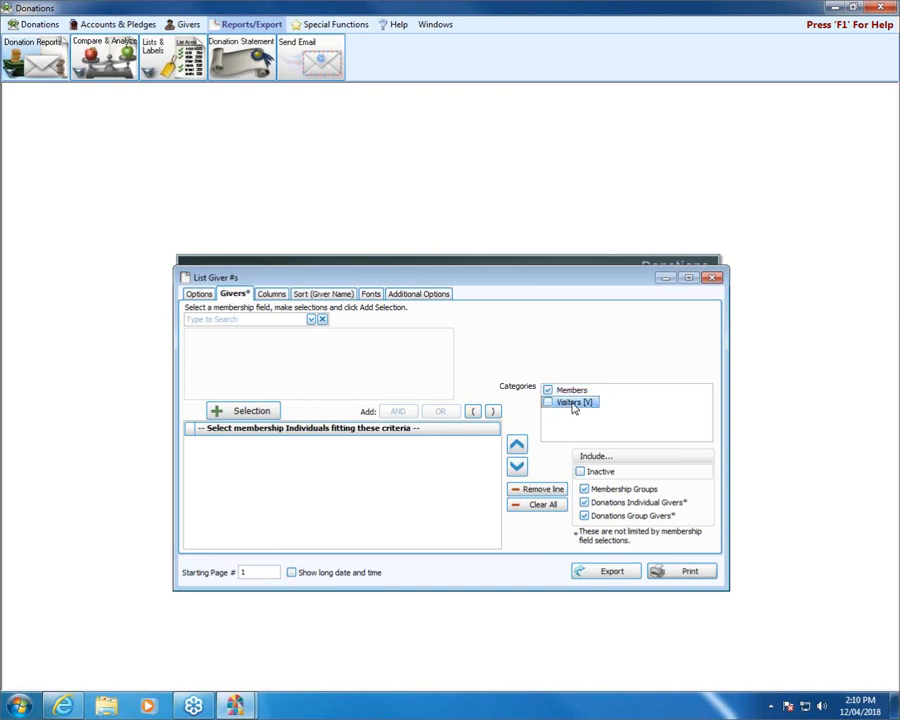
click(573, 405)
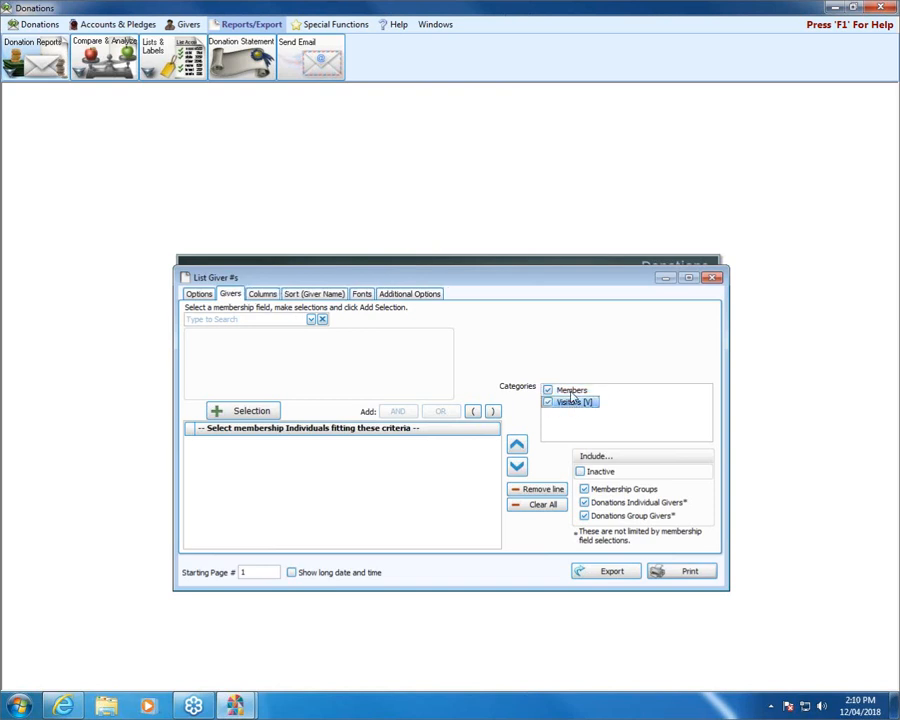
click(311, 319)
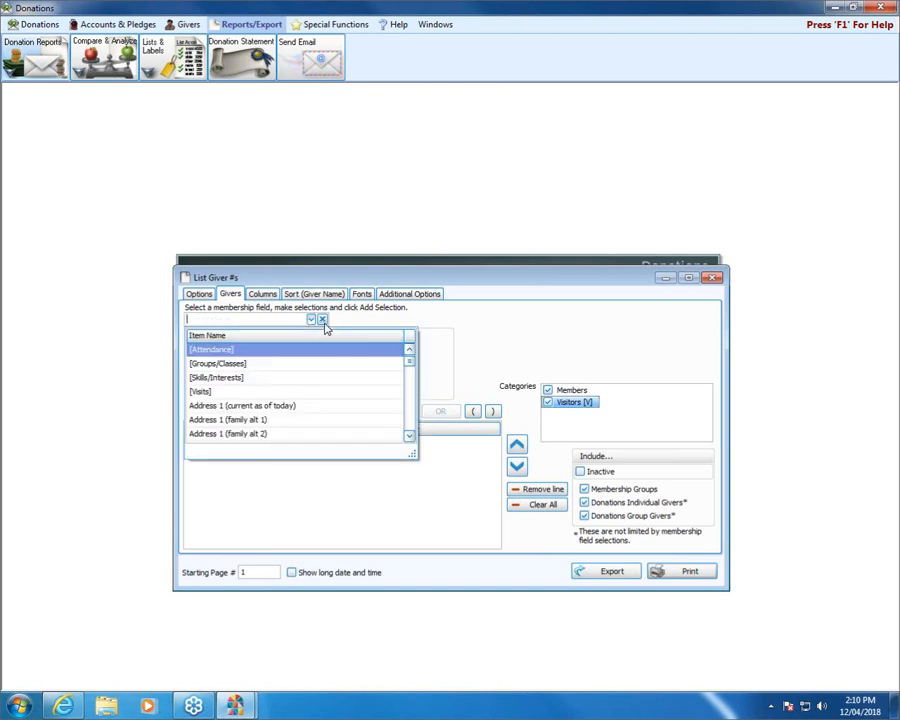
click(468, 323)
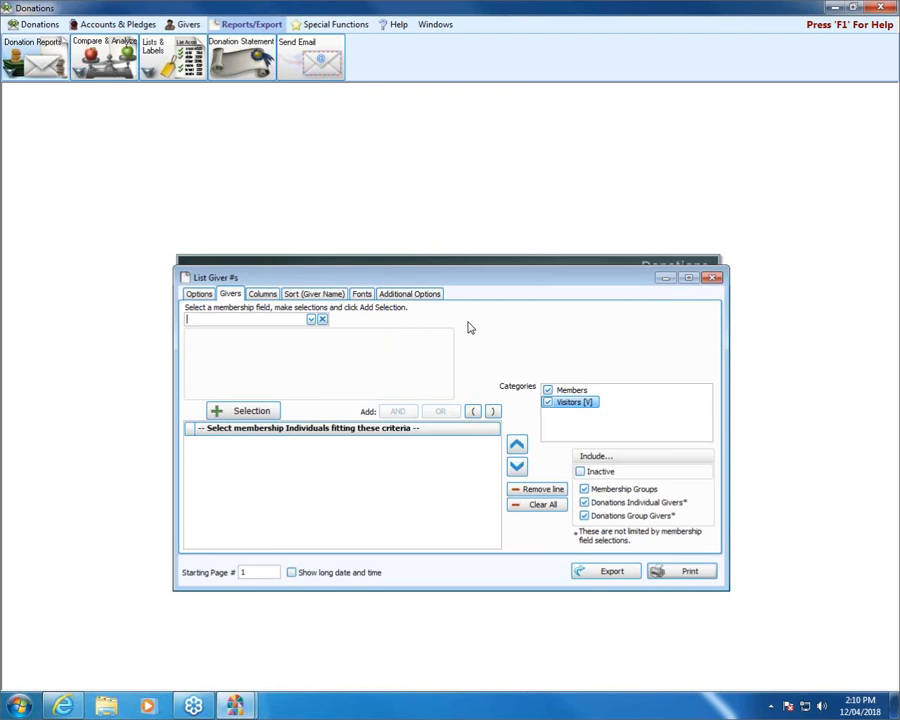
Review the list's visible columns and sort field choices, keep sorting by Giver Name, and preview the giver list
click(262, 294)
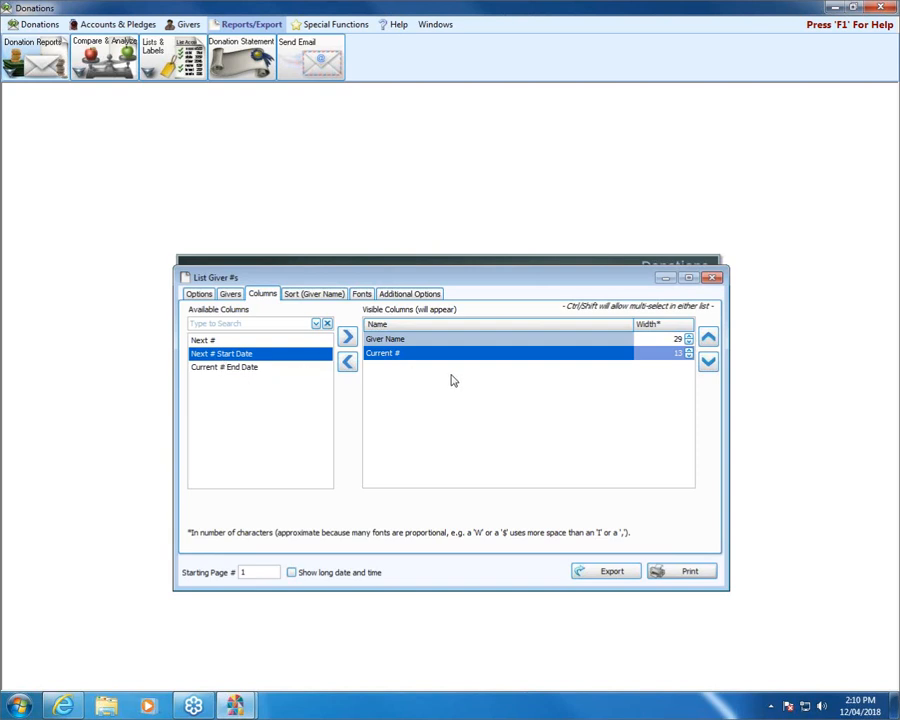
click(315, 294)
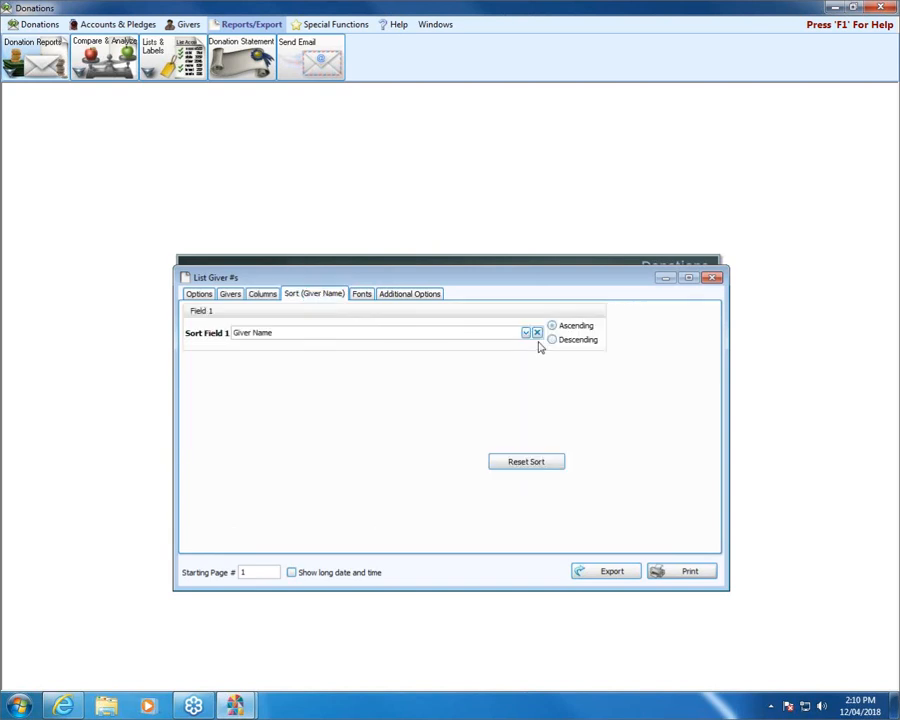
click(526, 333)
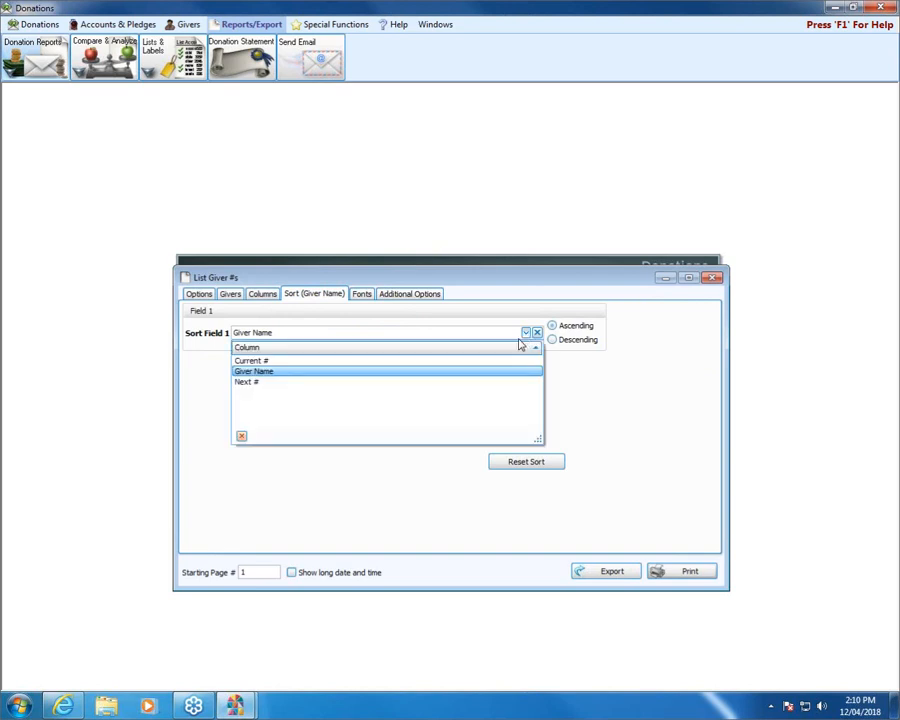
click(280, 371)
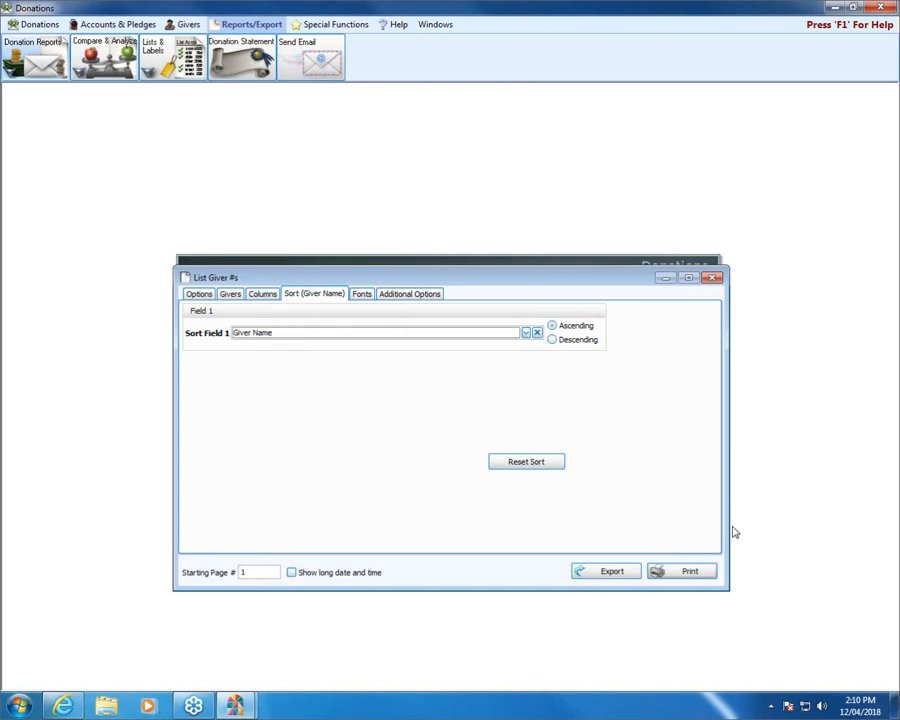
click(705, 572)
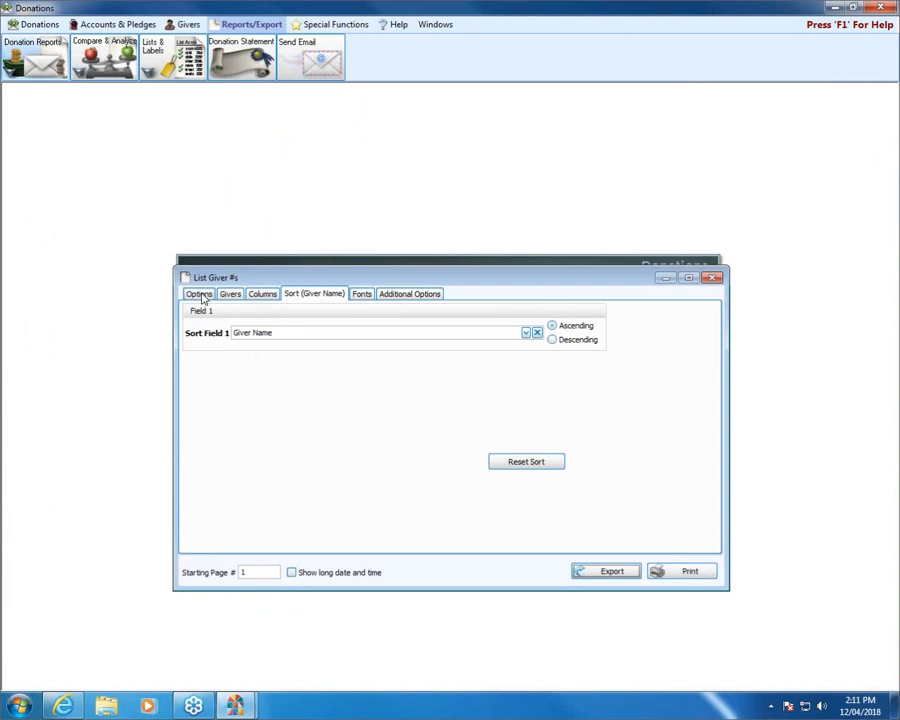
Set the giver list to 2 columns without address and phone, preview it, and close the preview
click(200, 295)
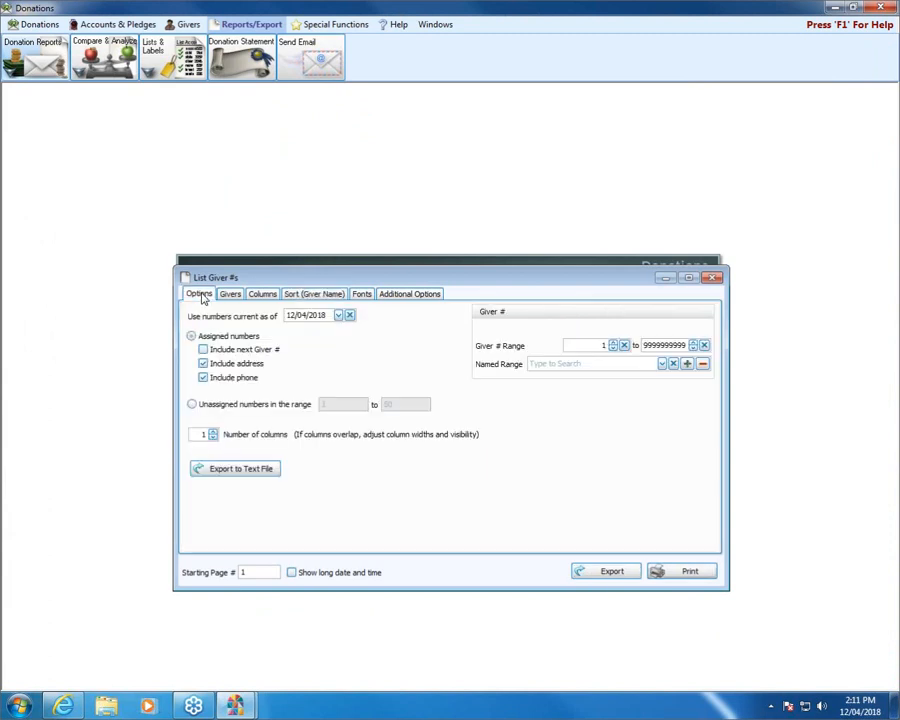
click(213, 432)
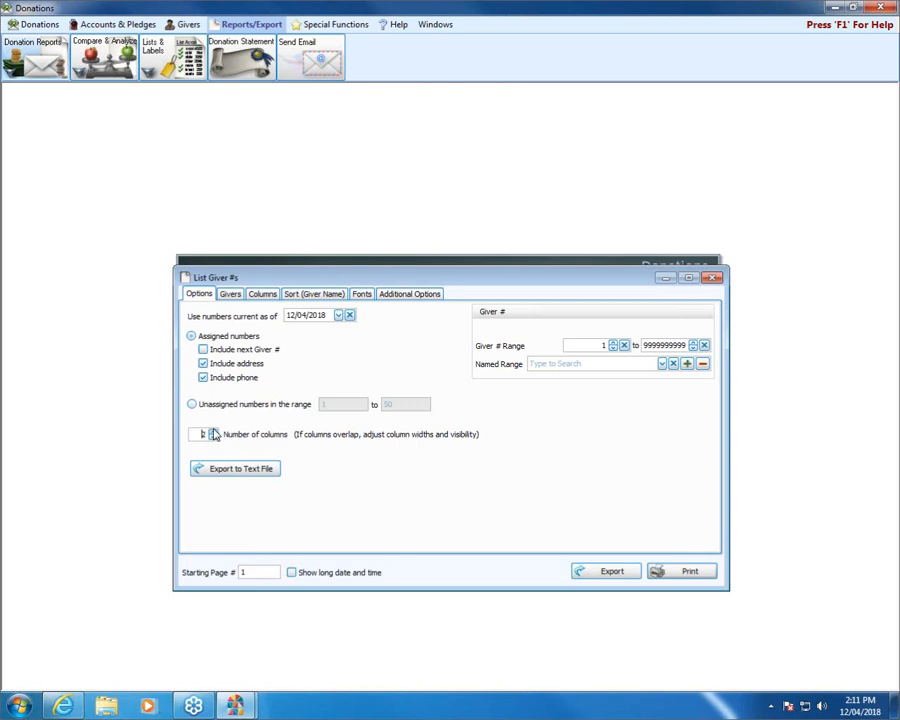
click(204, 364)
click(205, 377)
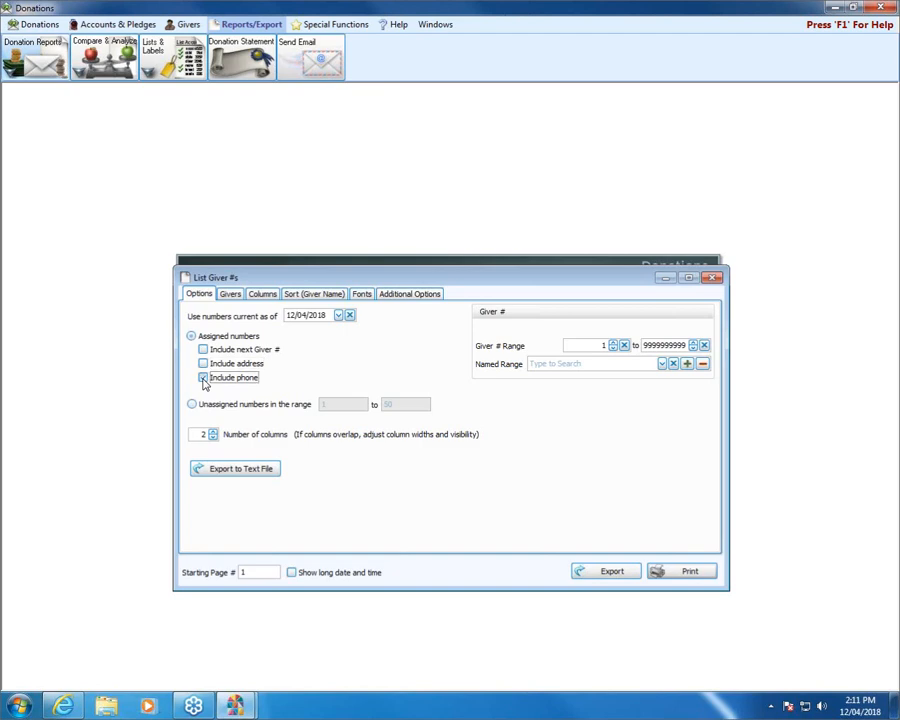
click(706, 575)
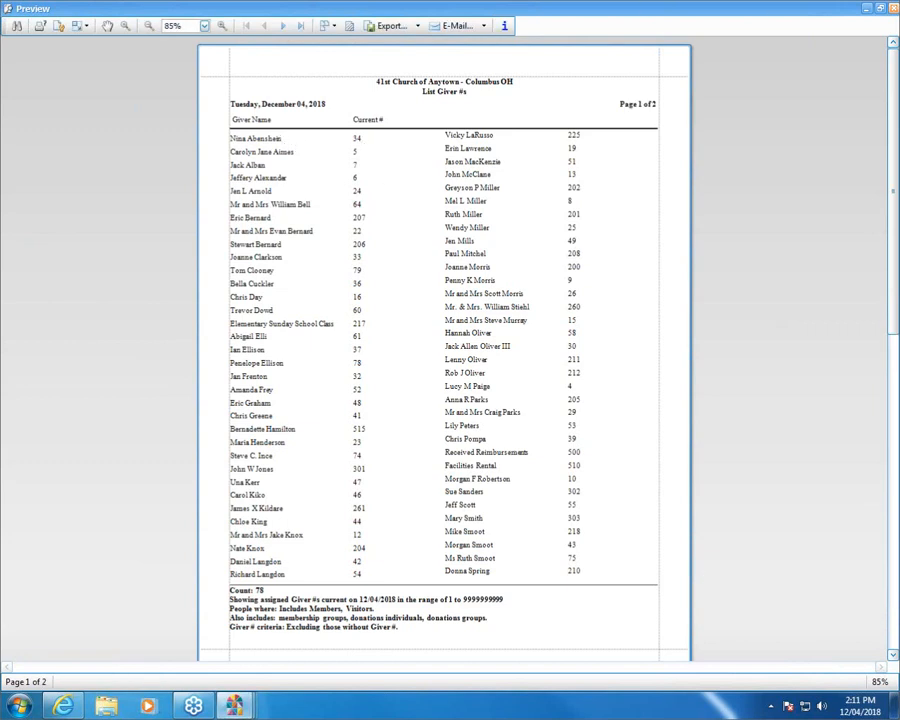
click(893, 8)
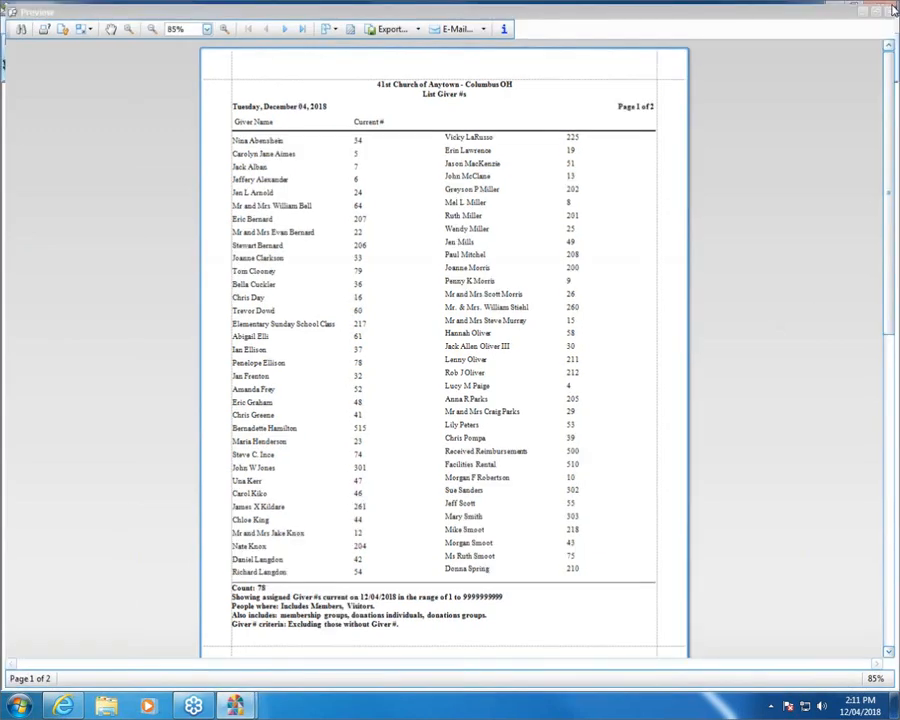
Sort the giver list by Current #, preview the result, and close the preview
click(340, 296)
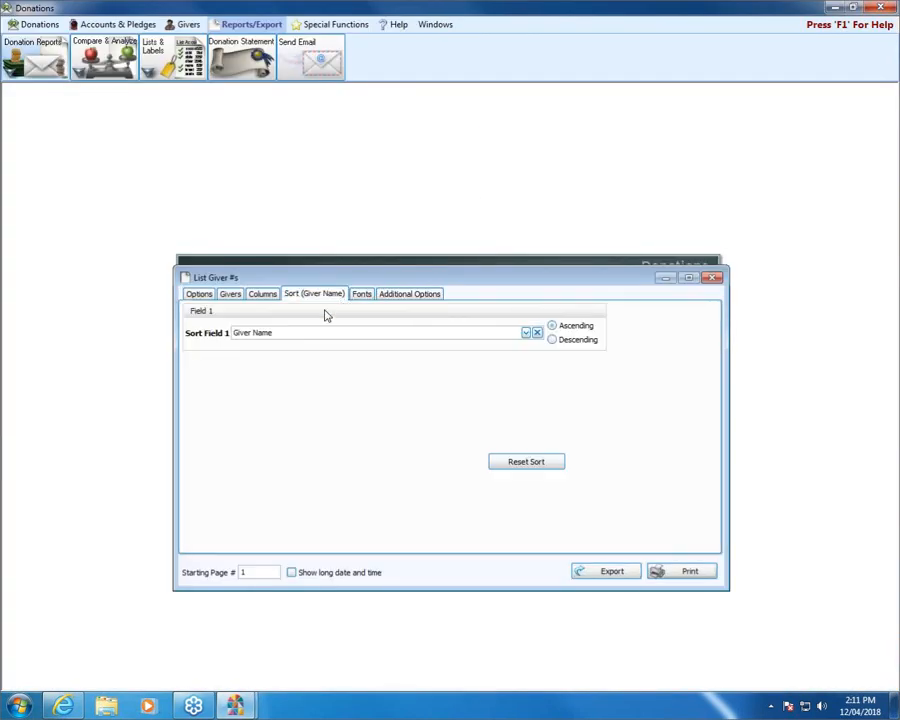
click(527, 335)
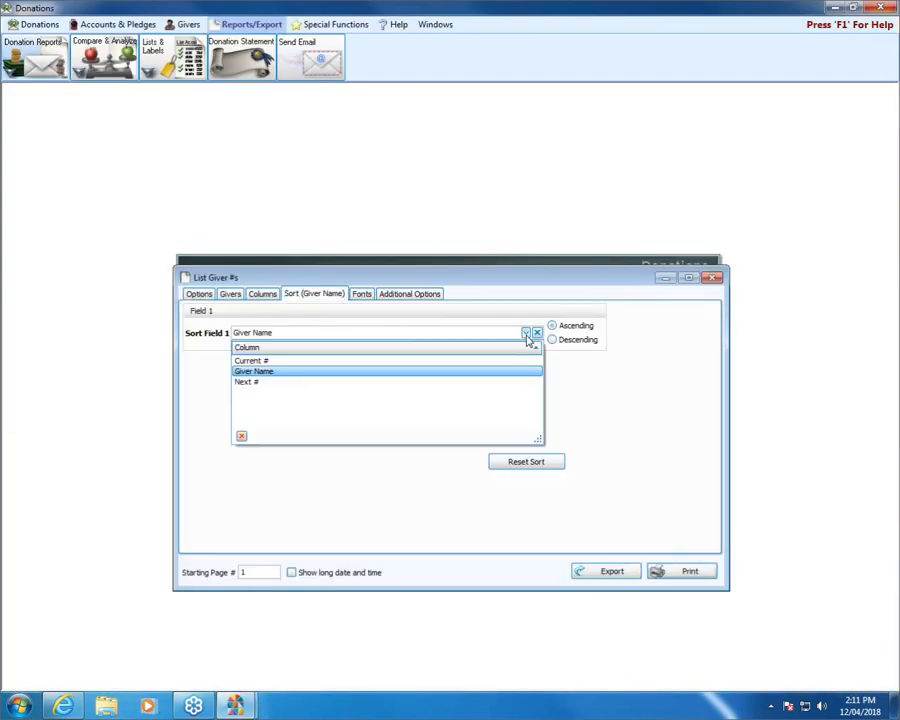
click(267, 362)
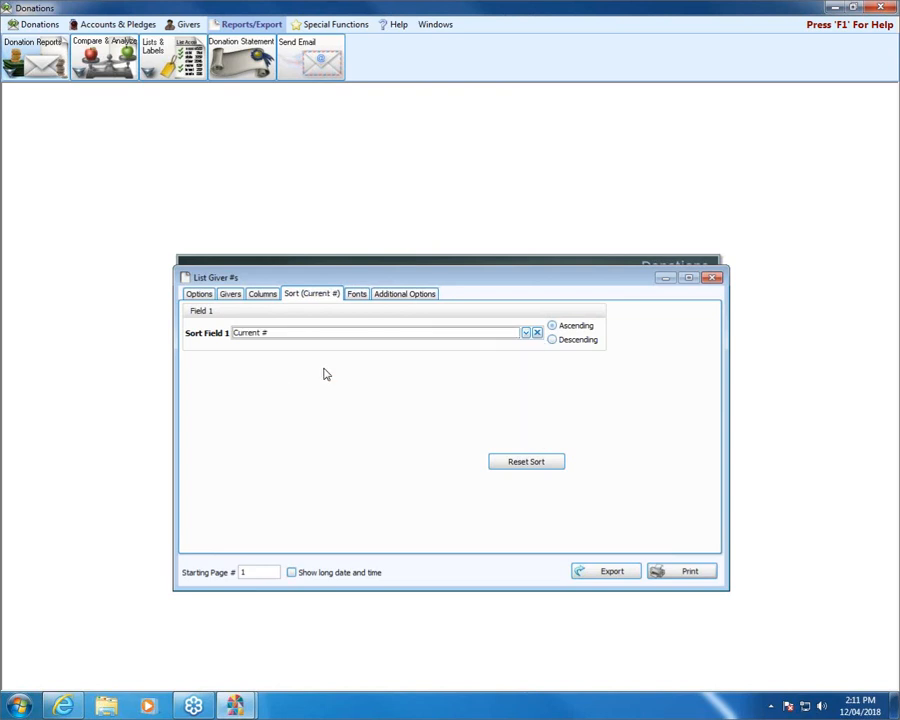
click(689, 572)
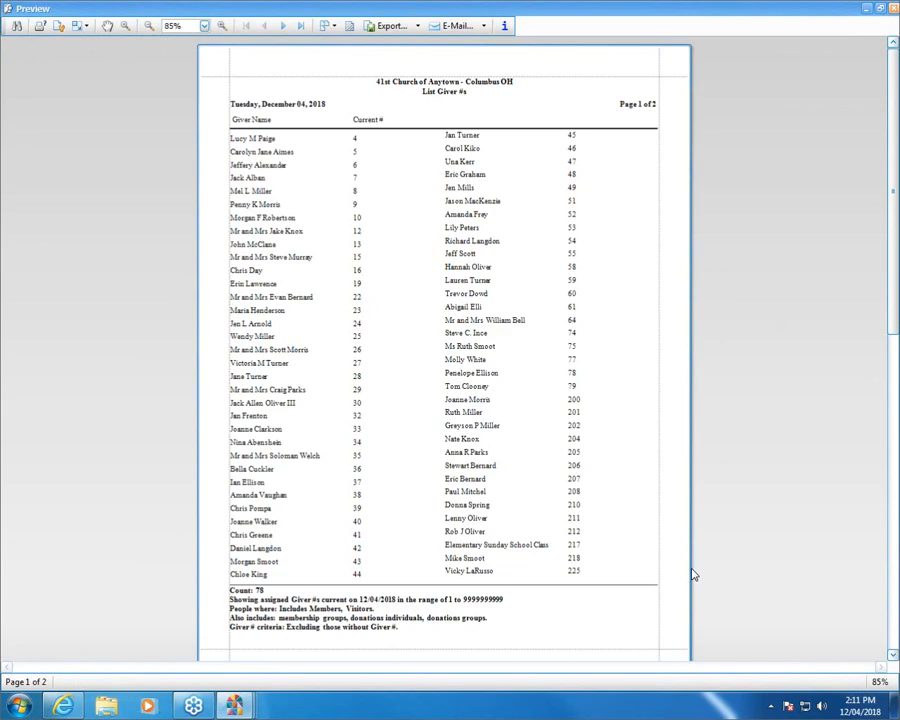
click(894, 8)
Place the Current # column before Giver Name, preview the list, and close both the preview and the report setup
click(262, 293)
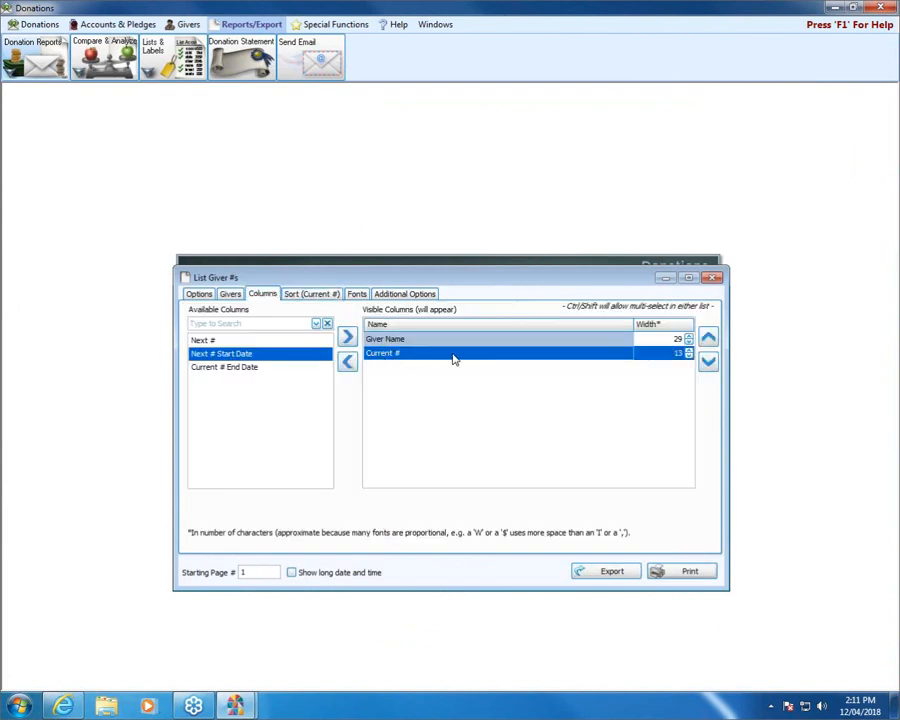
drag(453, 360, 540, 340)
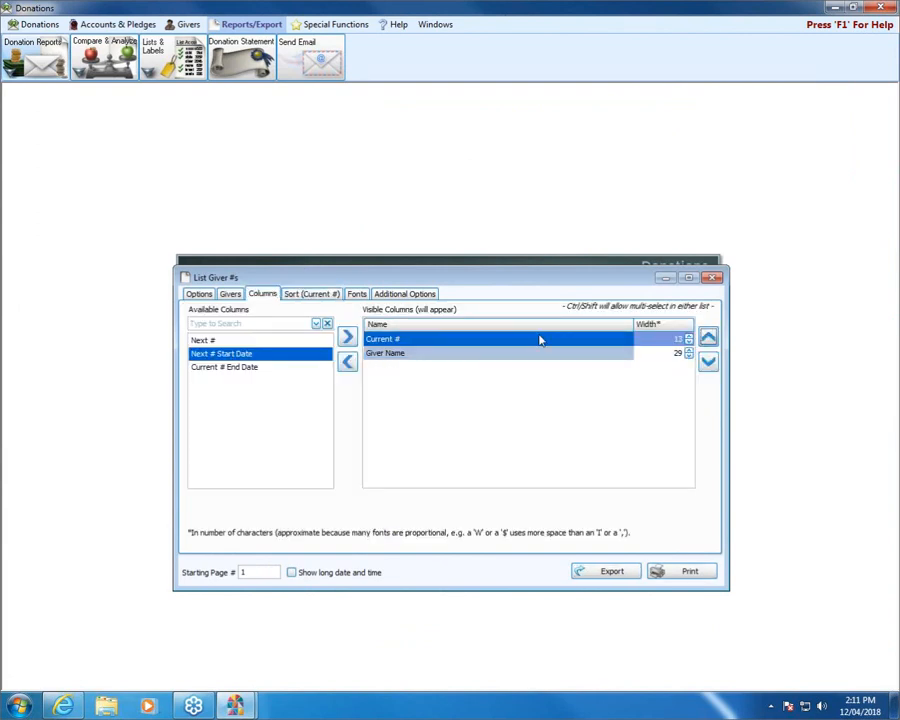
click(694, 576)
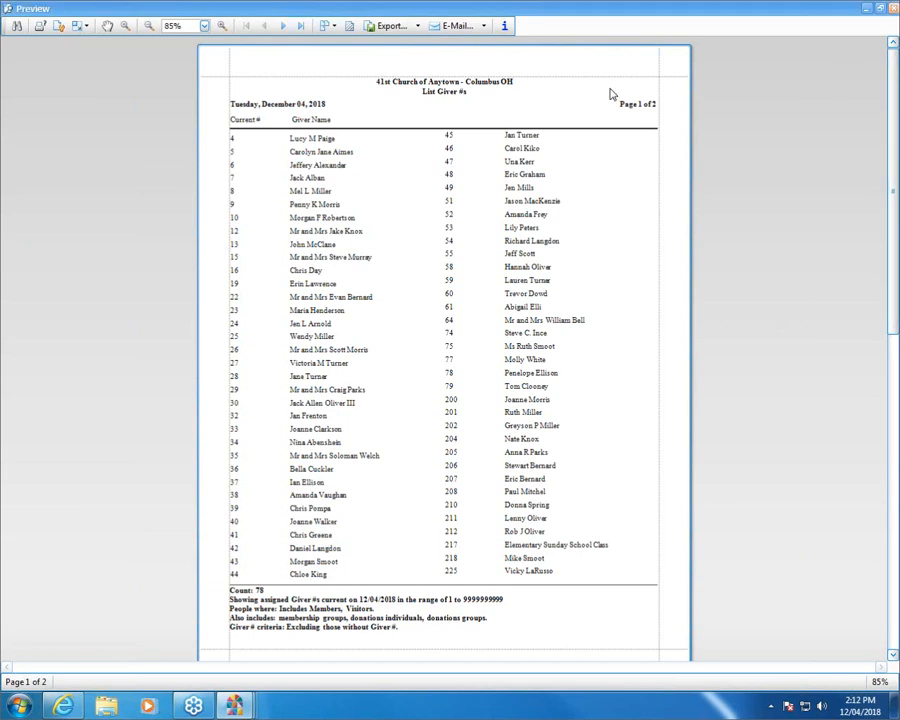
click(894, 8)
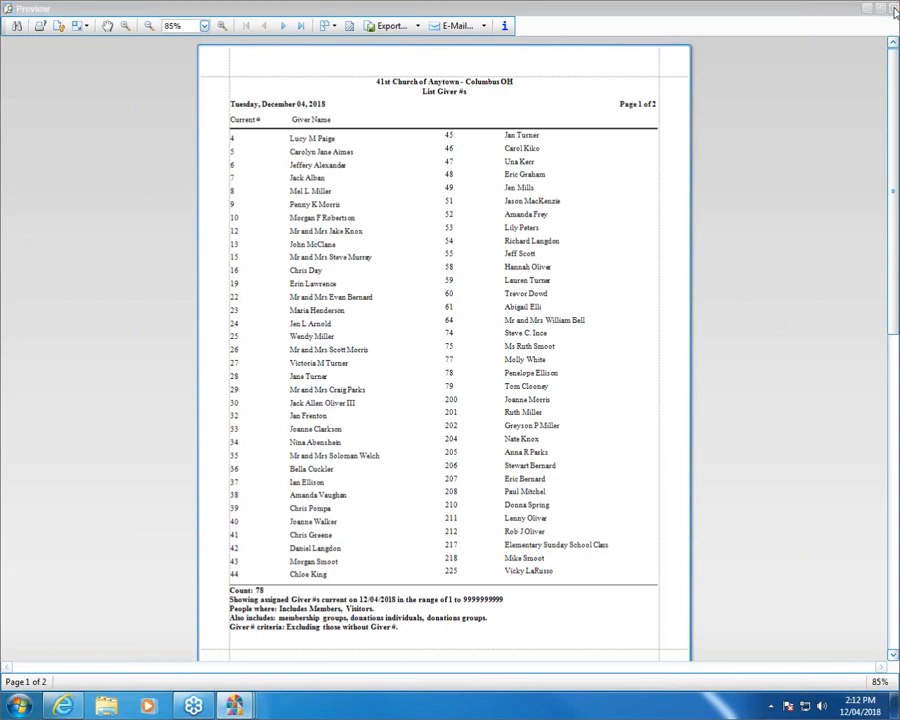
click(716, 281)
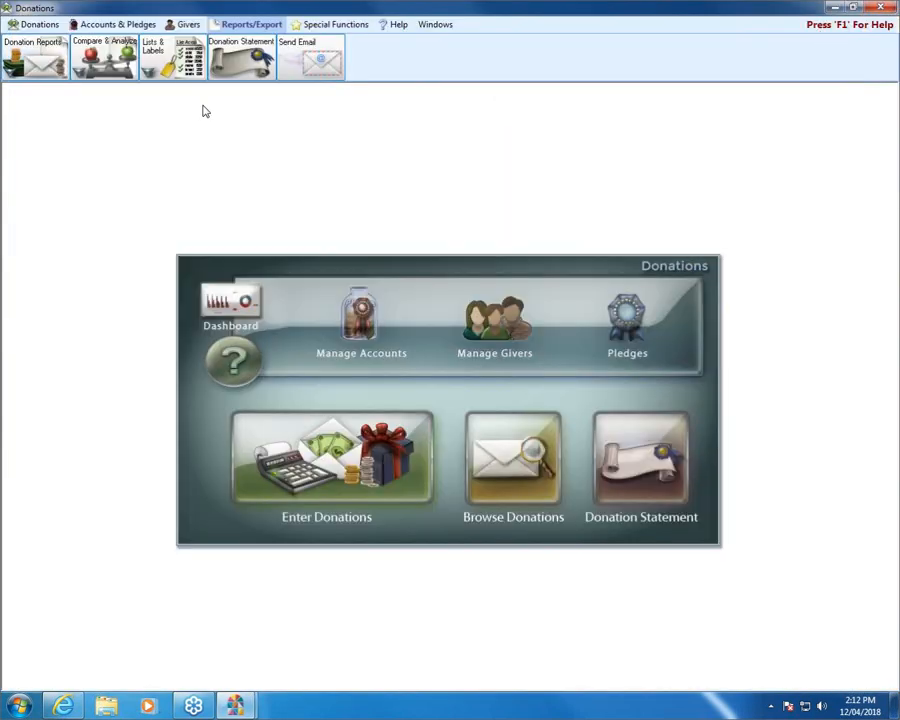
Open the Labels setup, look through the membership fields, and exclude givers without a number while keeping Members and Visitors
click(180, 66)
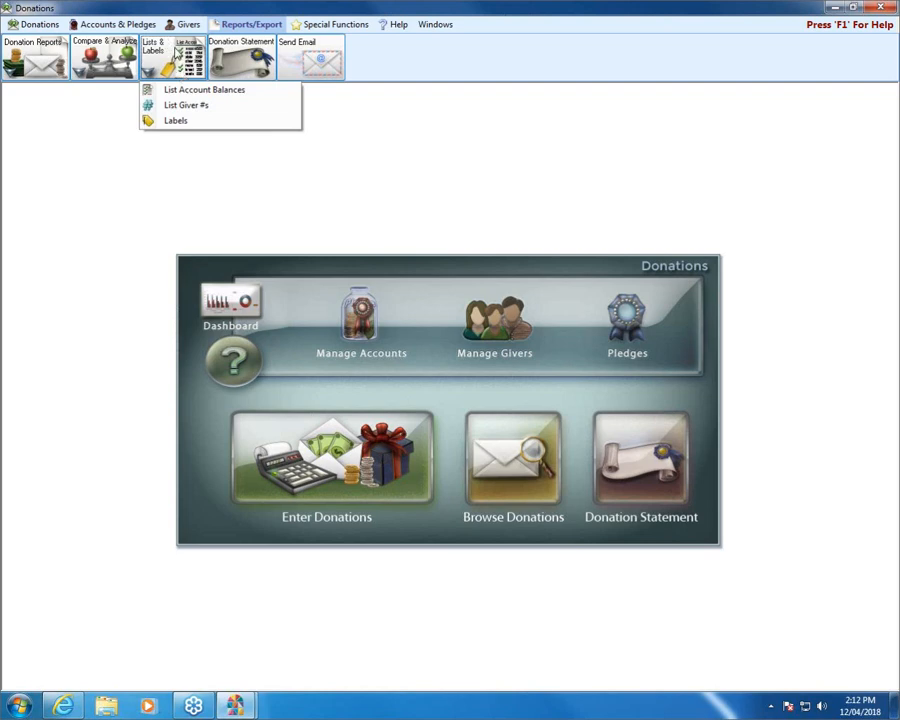
click(185, 122)
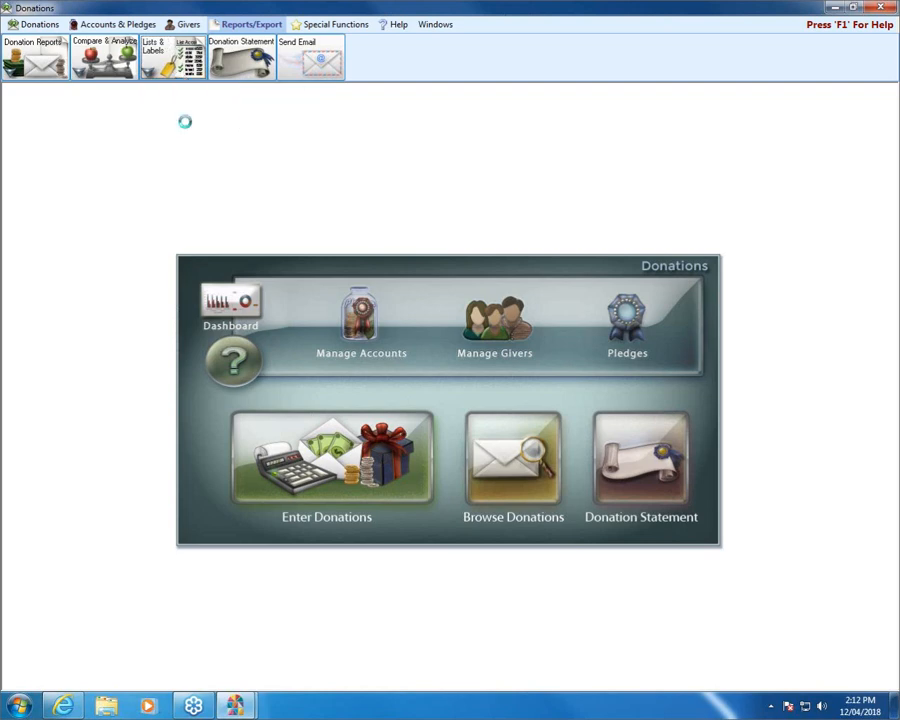
drag(443, 213, 447, 237)
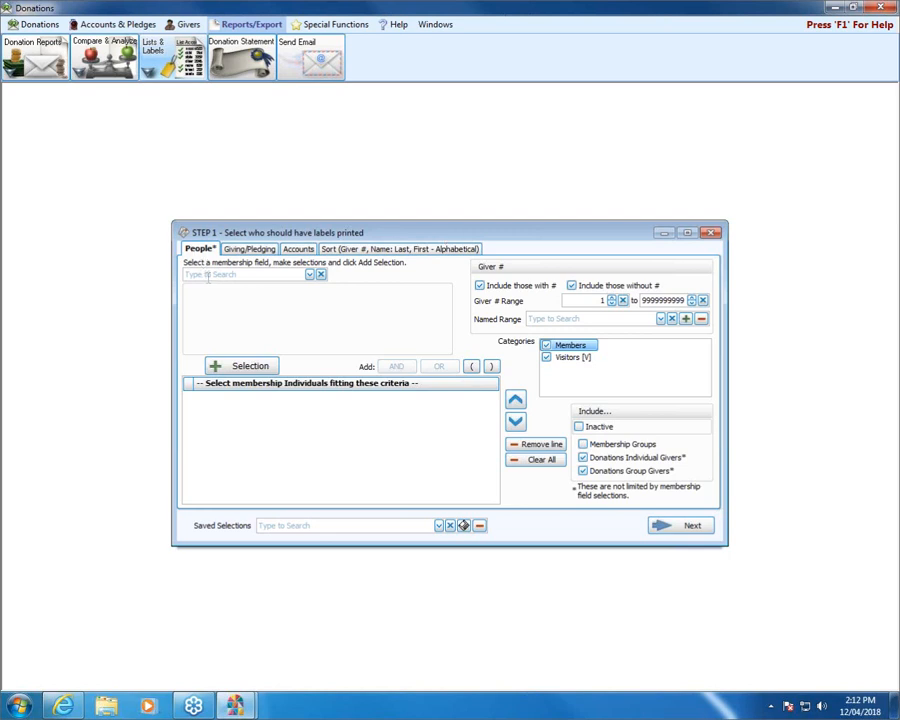
click(310, 275)
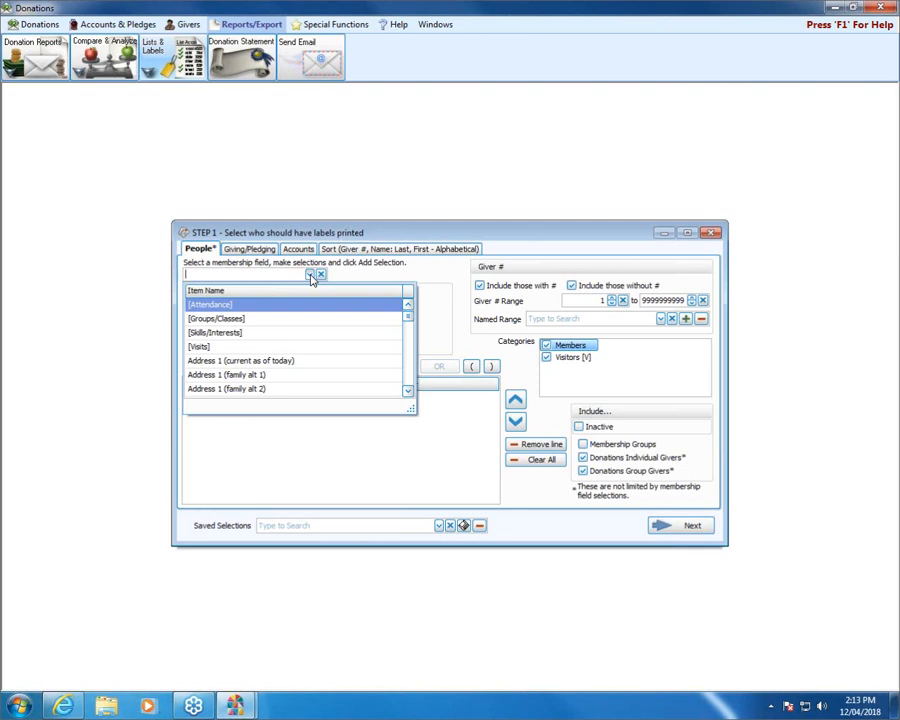
click(615, 269)
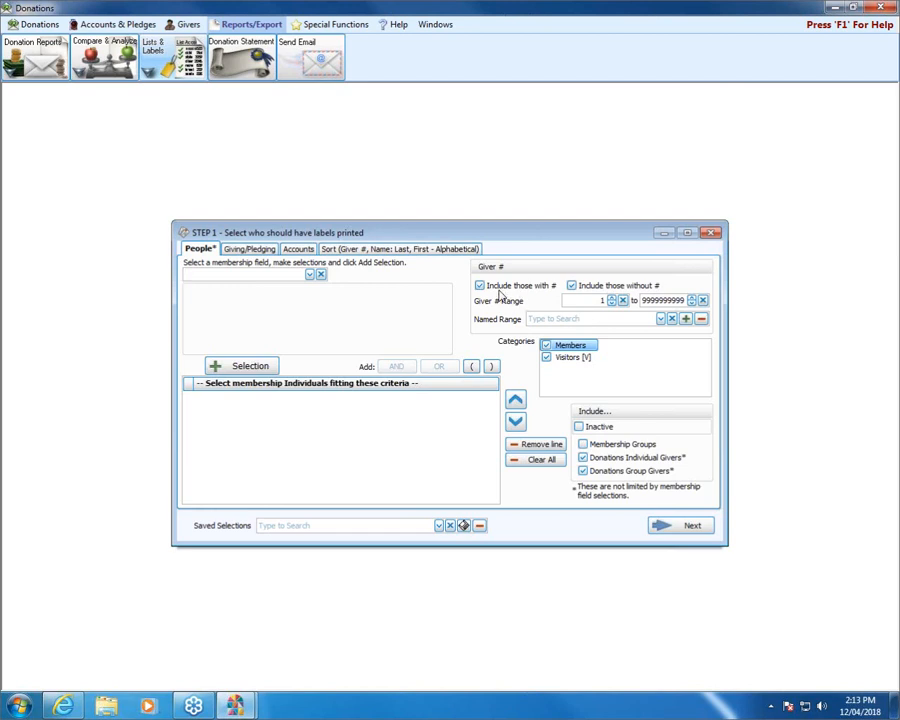
click(571, 286)
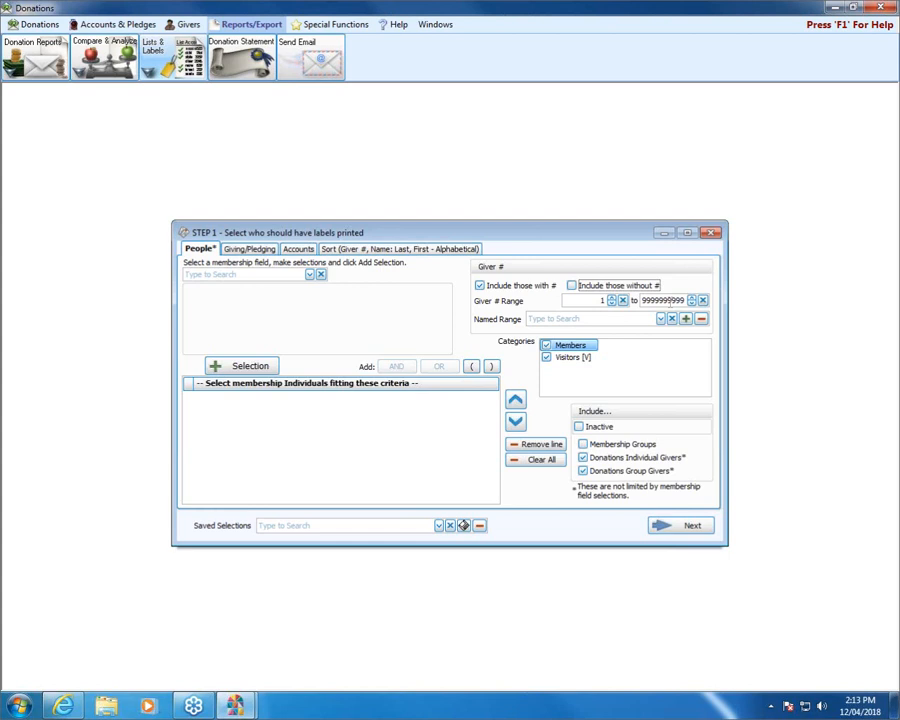
click(576, 365)
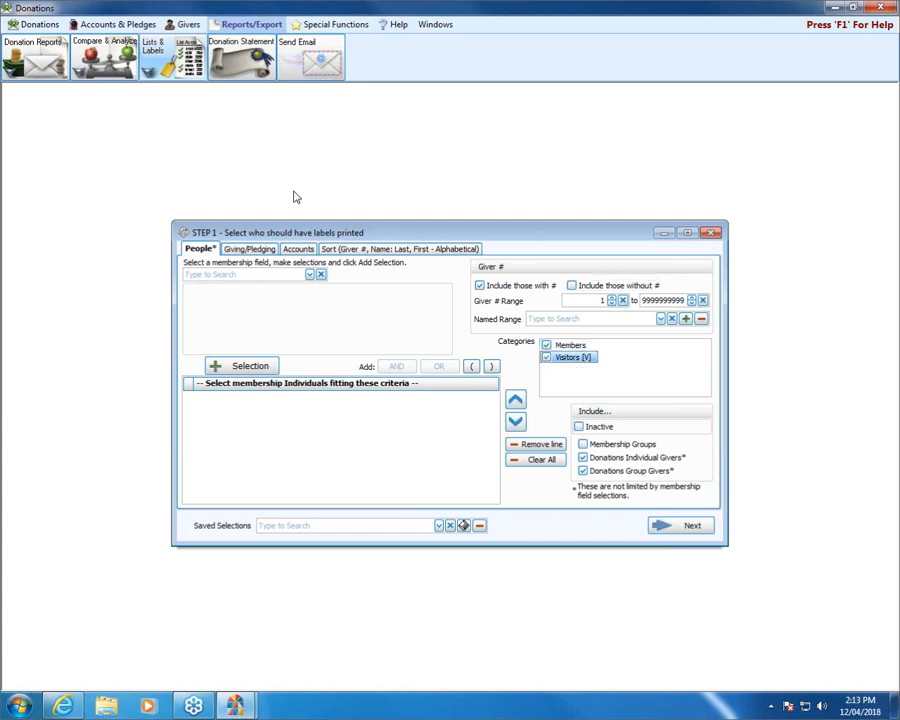
Review the labels' giving and pledging, account, and sort criteria, and proceed to the label layout selection
click(272, 250)
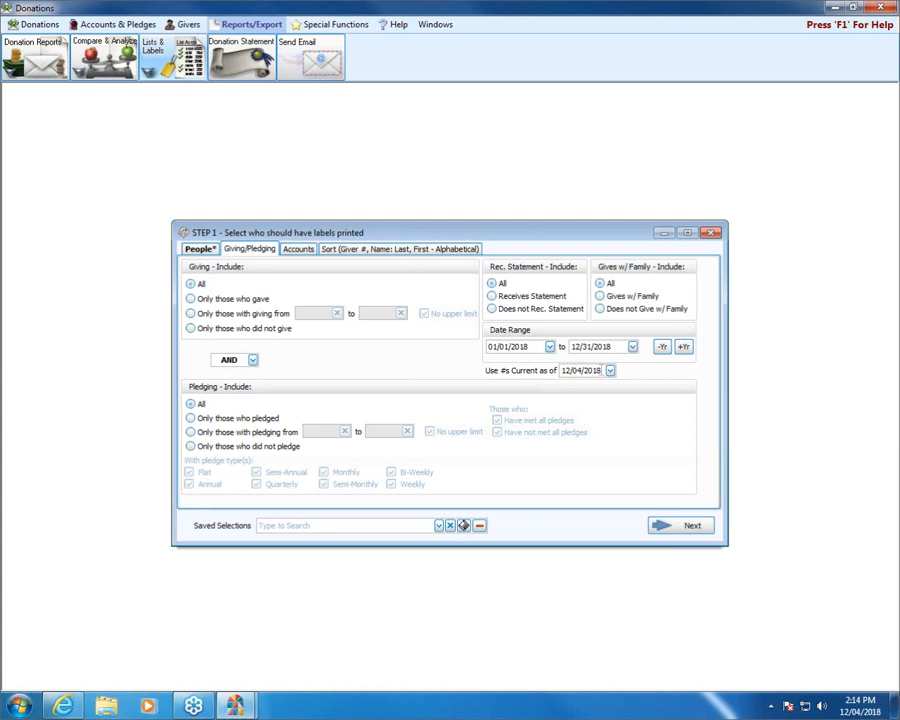
click(296, 250)
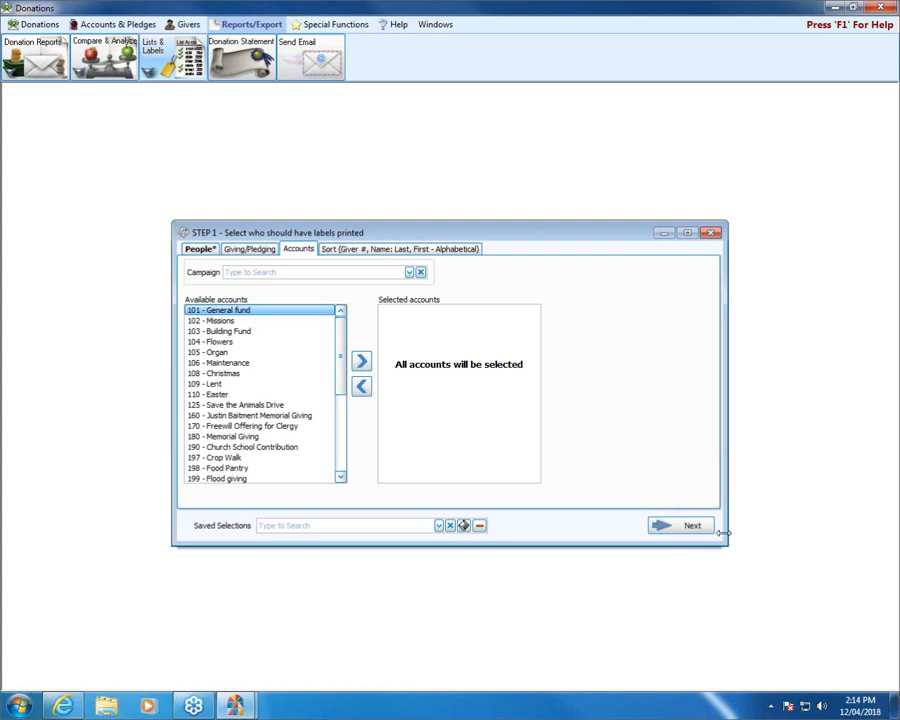
click(389, 252)
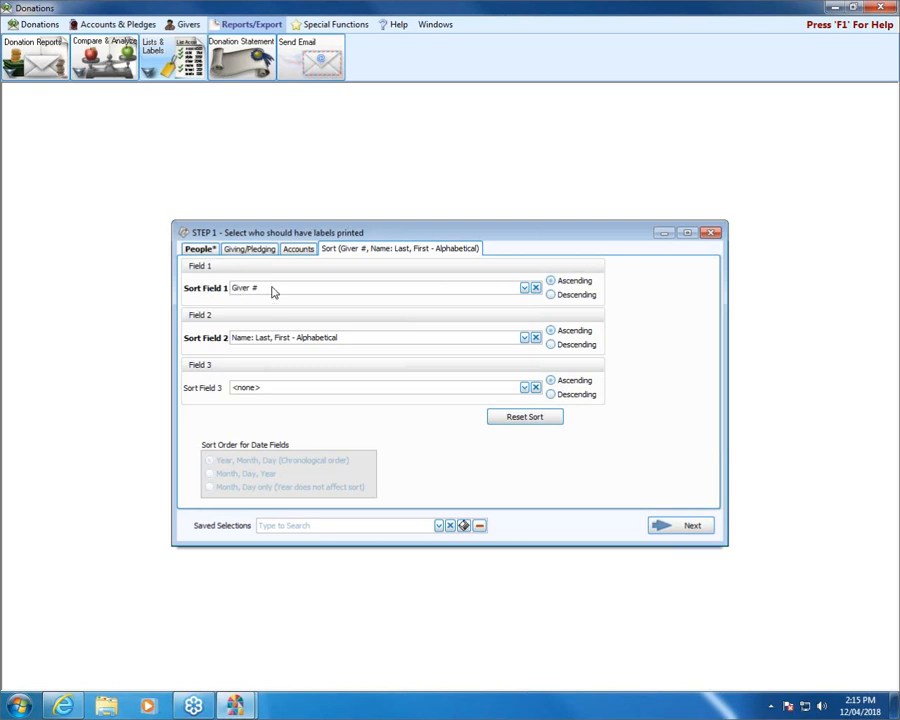
click(692, 526)
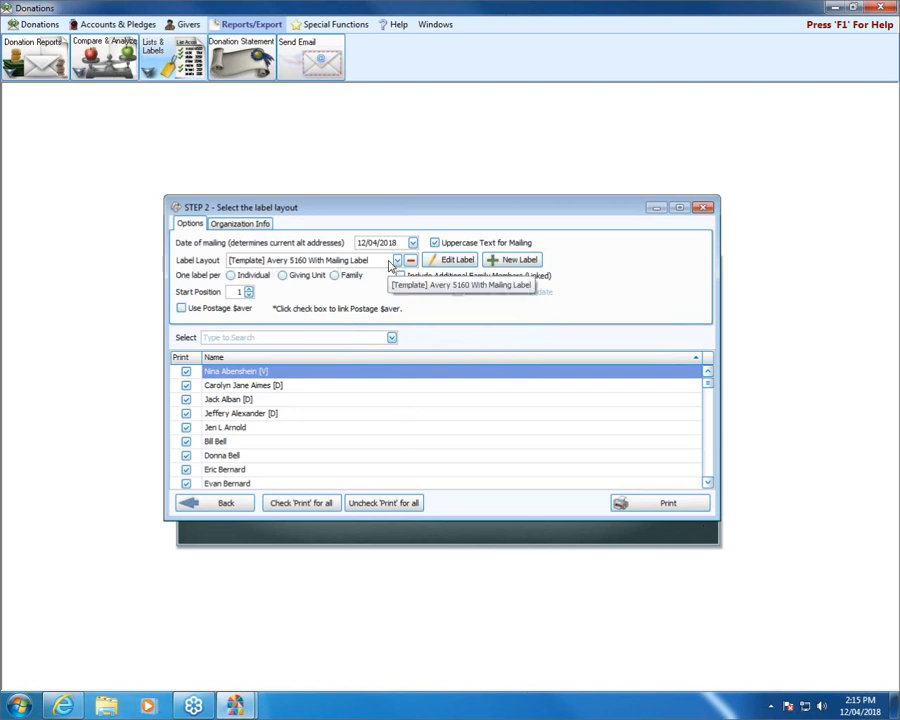
Check the available label layouts and create a new label from the Avery standard 5160 Address product
click(397, 260)
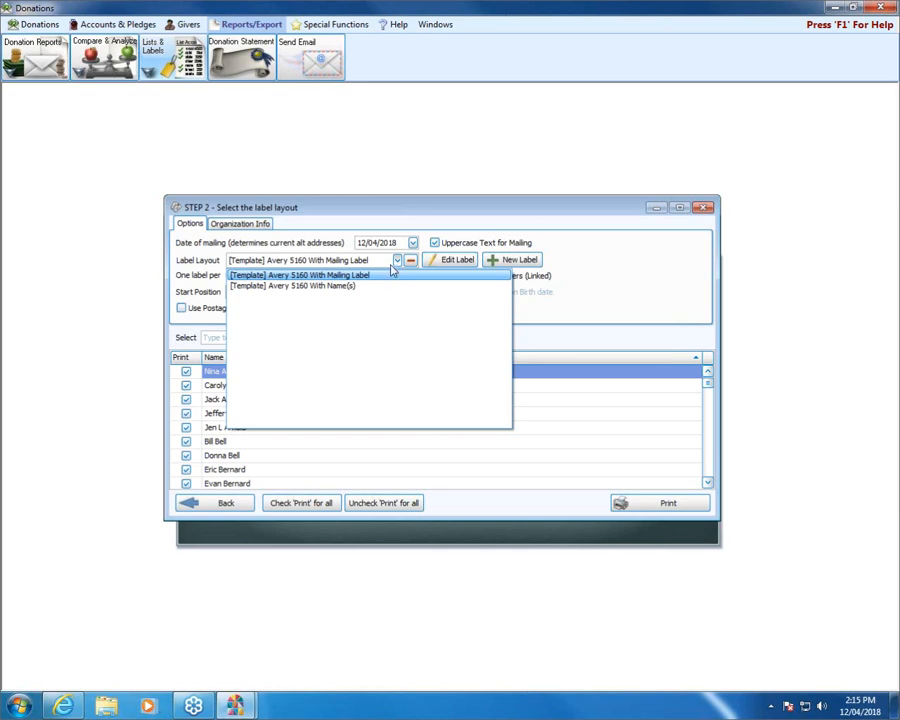
click(519, 260)
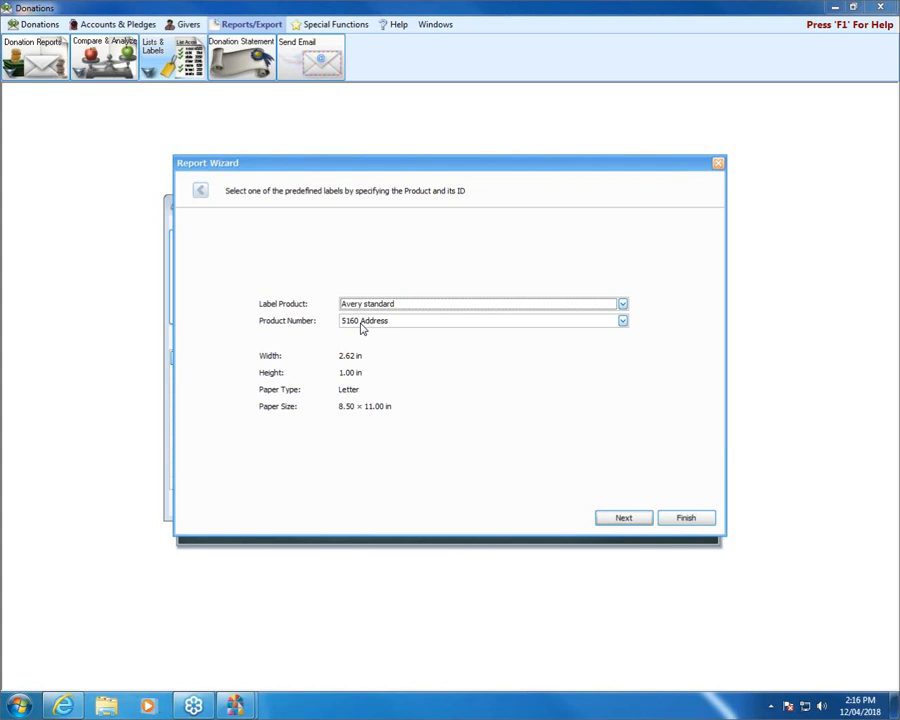
click(707, 525)
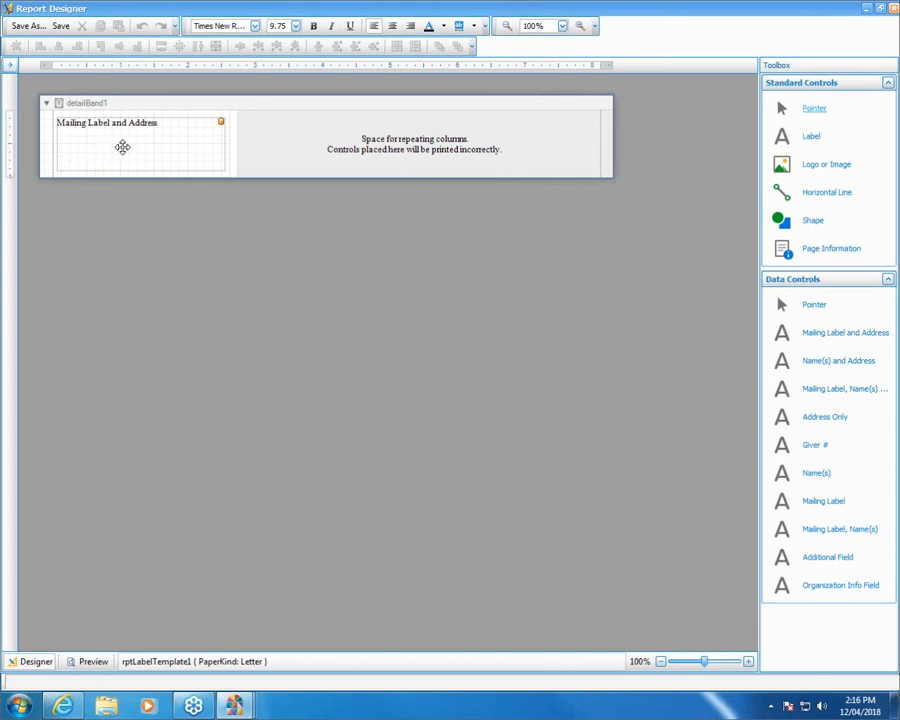
Move the Mailing Label and Address field down to the label's lower edge, to a location of about 2,20
click(120, 146)
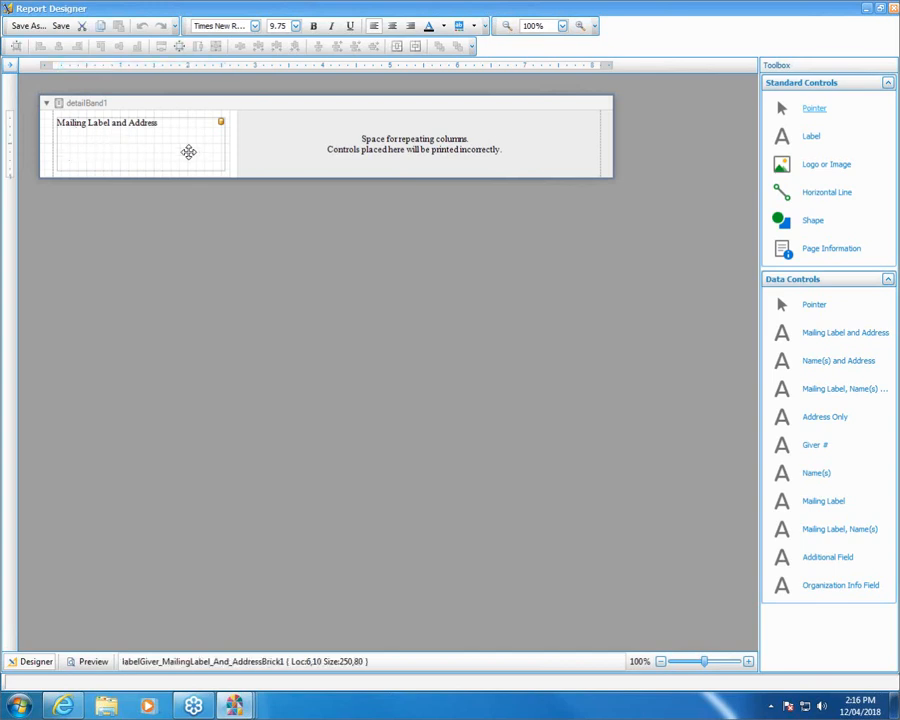
double_click(182, 152)
click(247, 147)
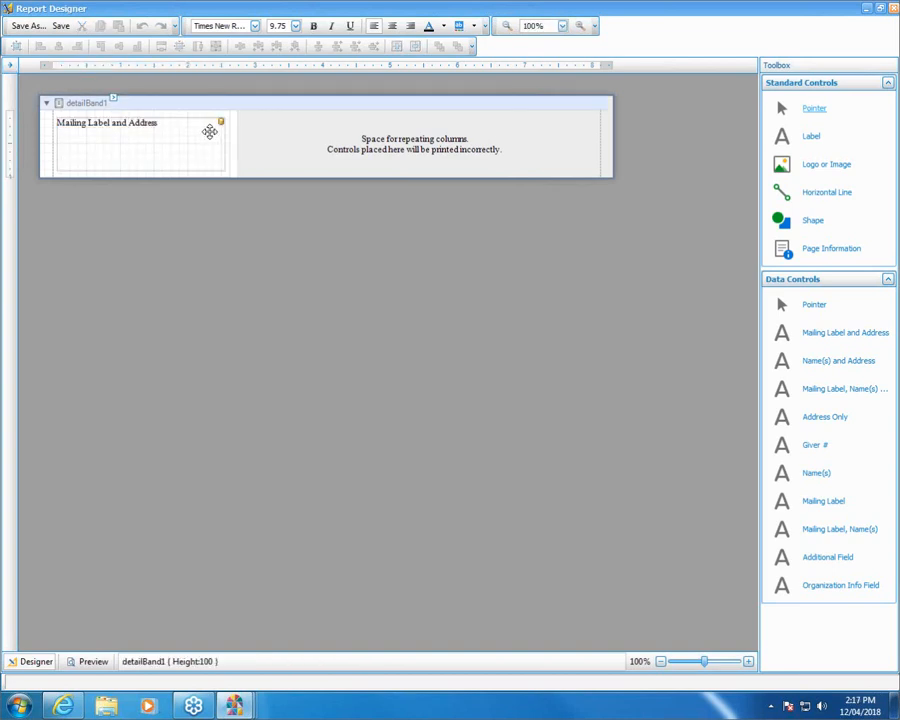
click(209, 131)
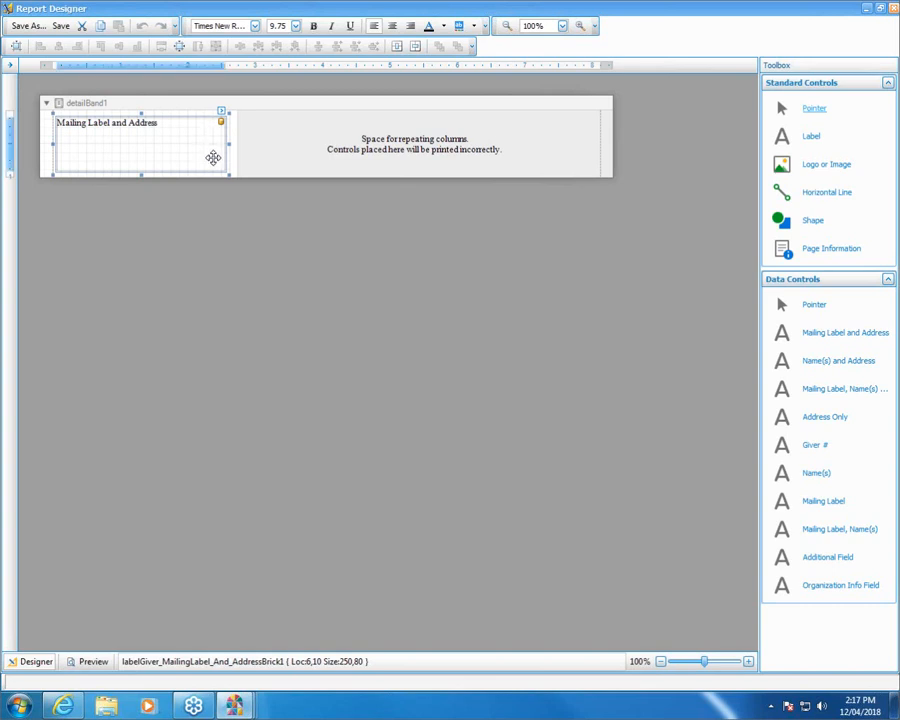
drag(213, 157, 212, 160)
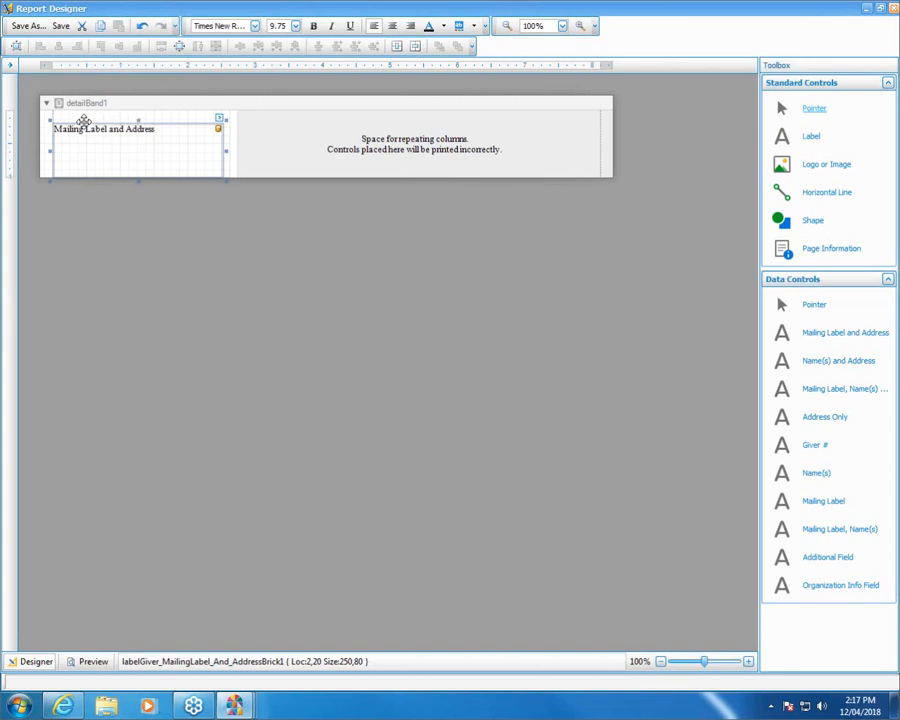
click(261, 374)
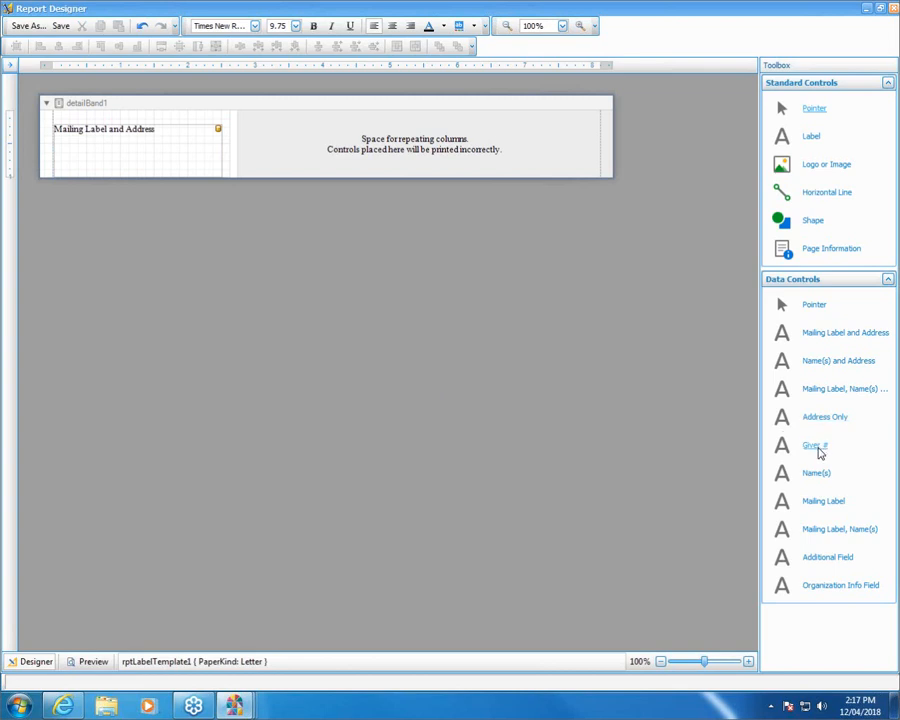
Add a Giver # data field at the top of the label, directly above the Mailing Label and Address field
click(817, 450)
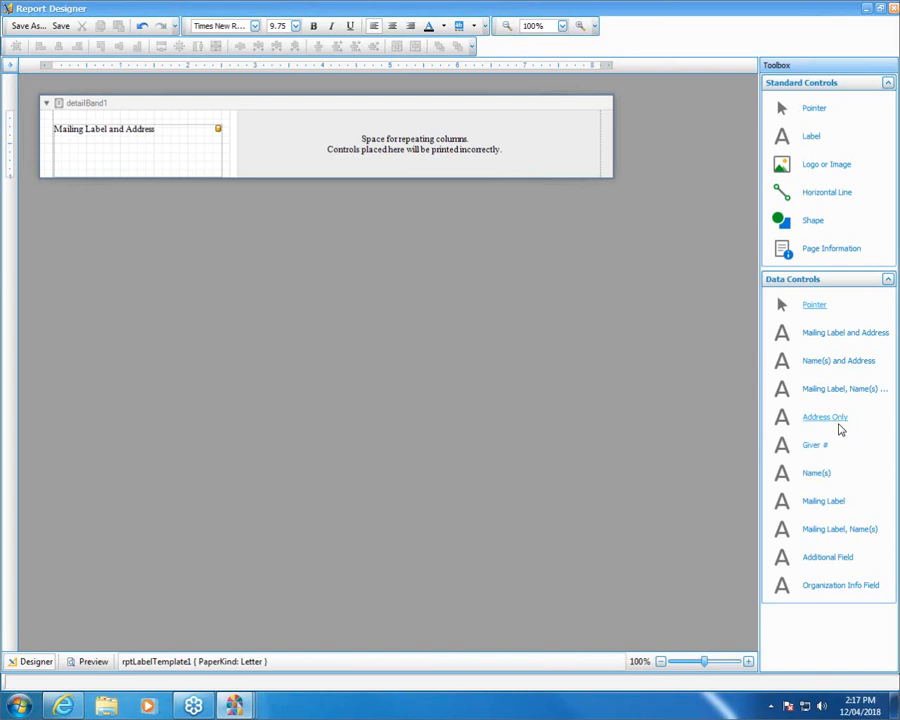
drag(770, 444, 118, 123)
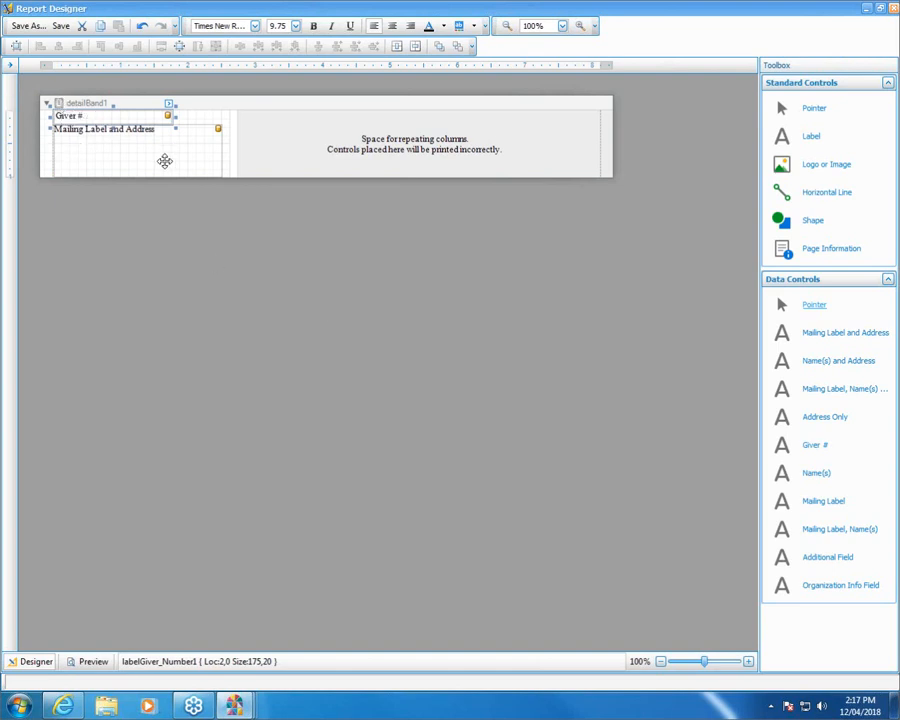
click(176, 255)
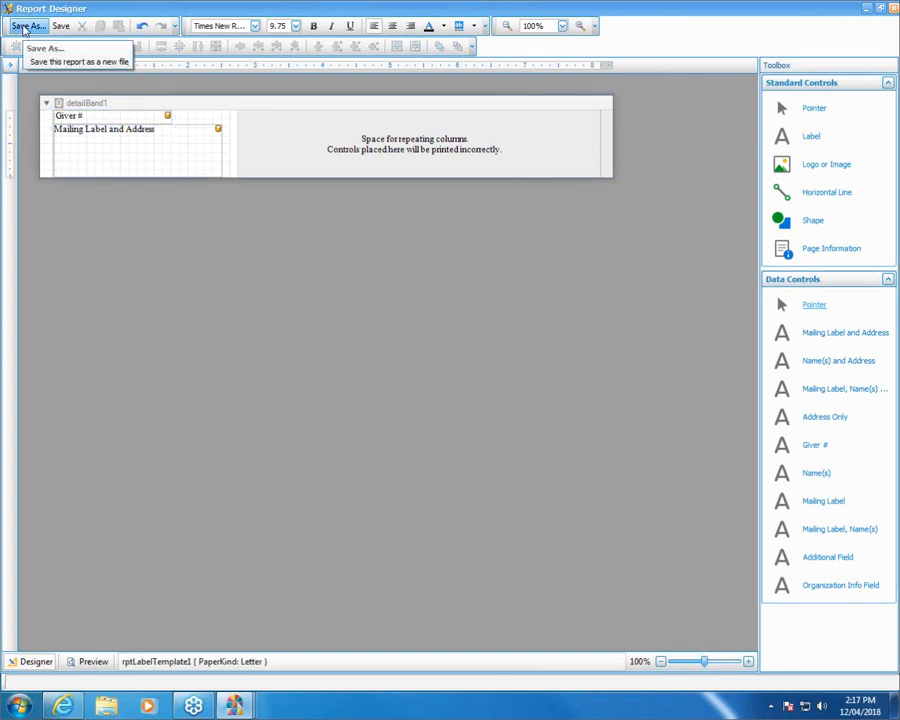
Save the layout as "5160 Mailing Label Address and Giver #" and close the report designer
click(23, 27)
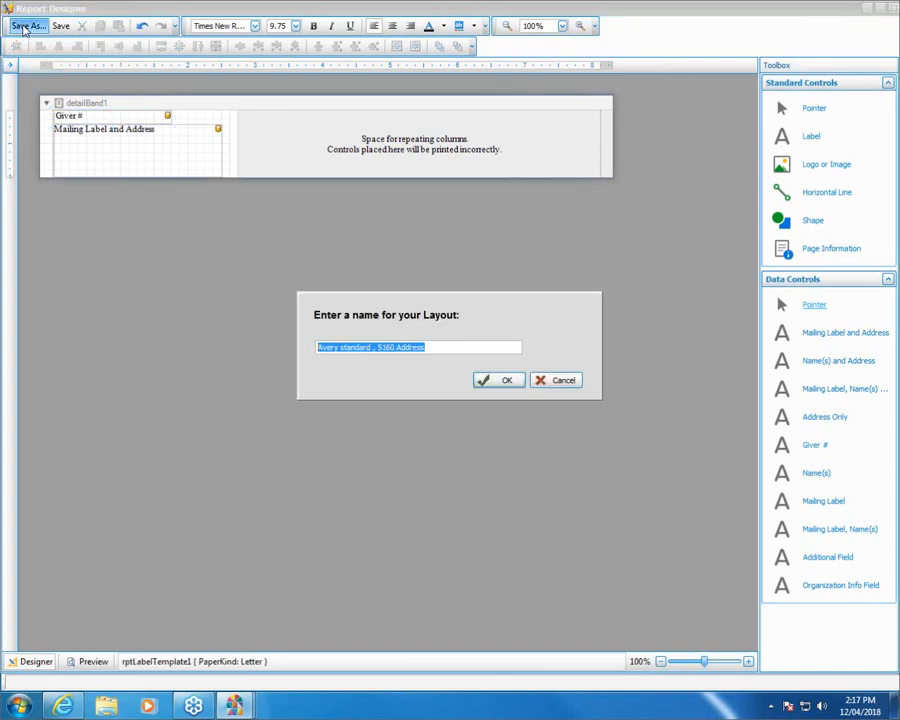
text(51)
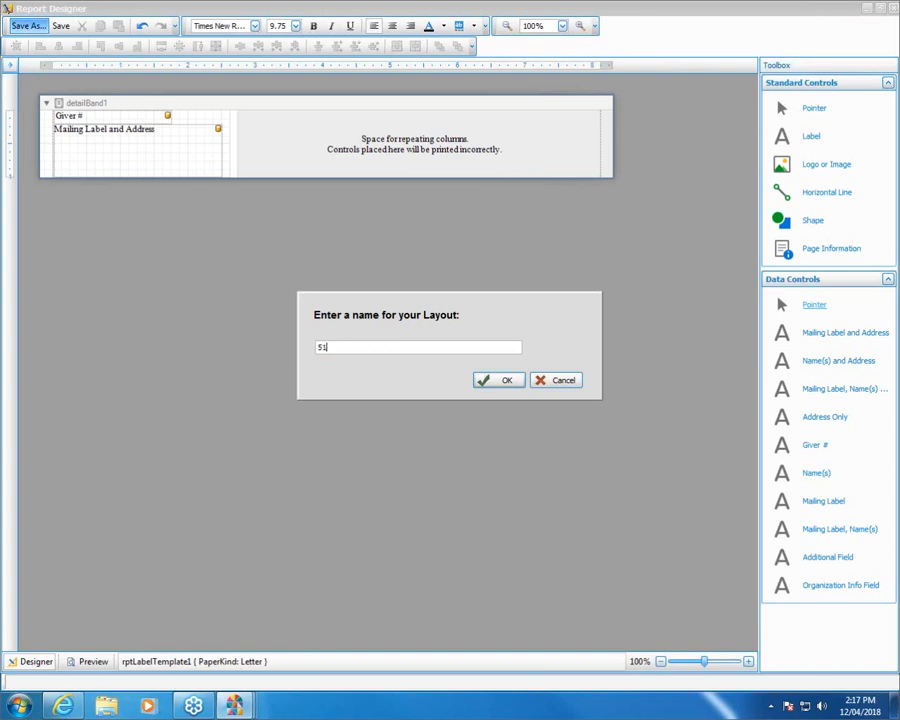
text(60 Mailing Label Address and )
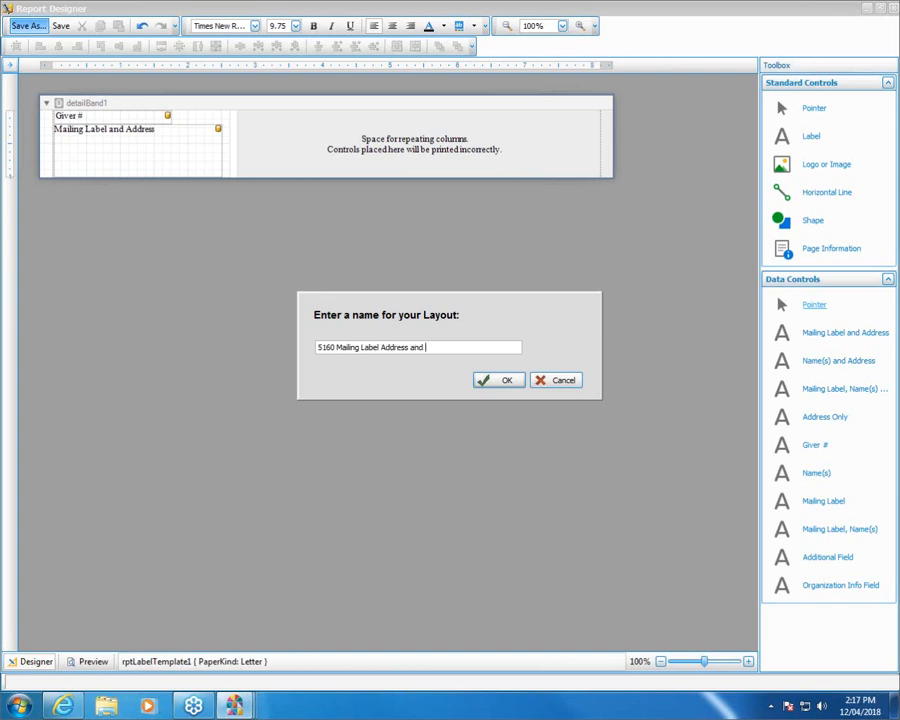
text(Giver #)
click(499, 380)
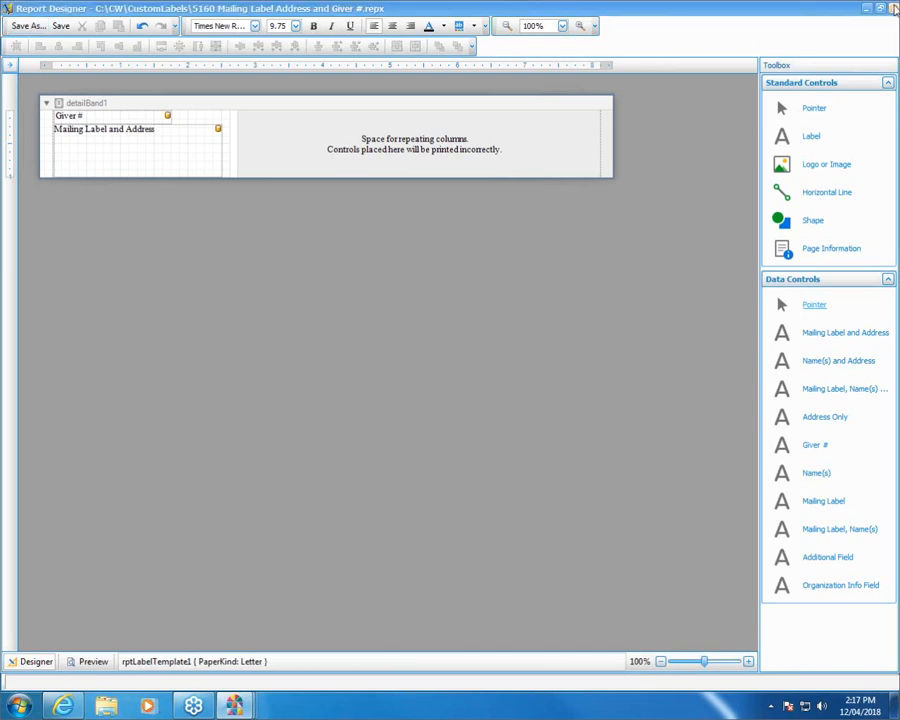
click(895, 8)
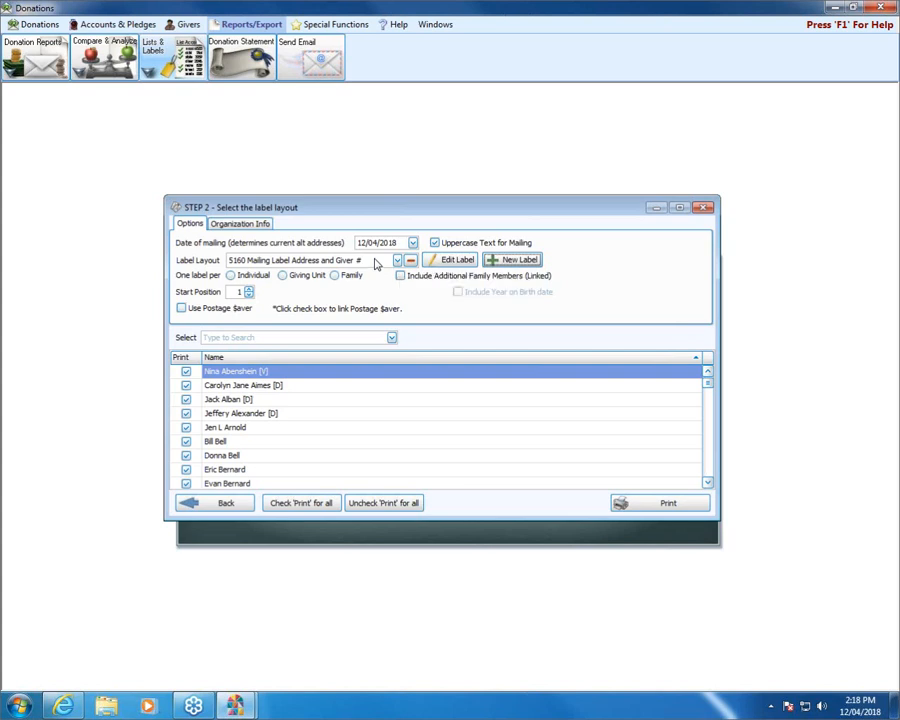
Choose the layout "5160 Mailing Label Address and Giver #" with one label per Giving Unit, preview the labels, and close the preview
click(398, 261)
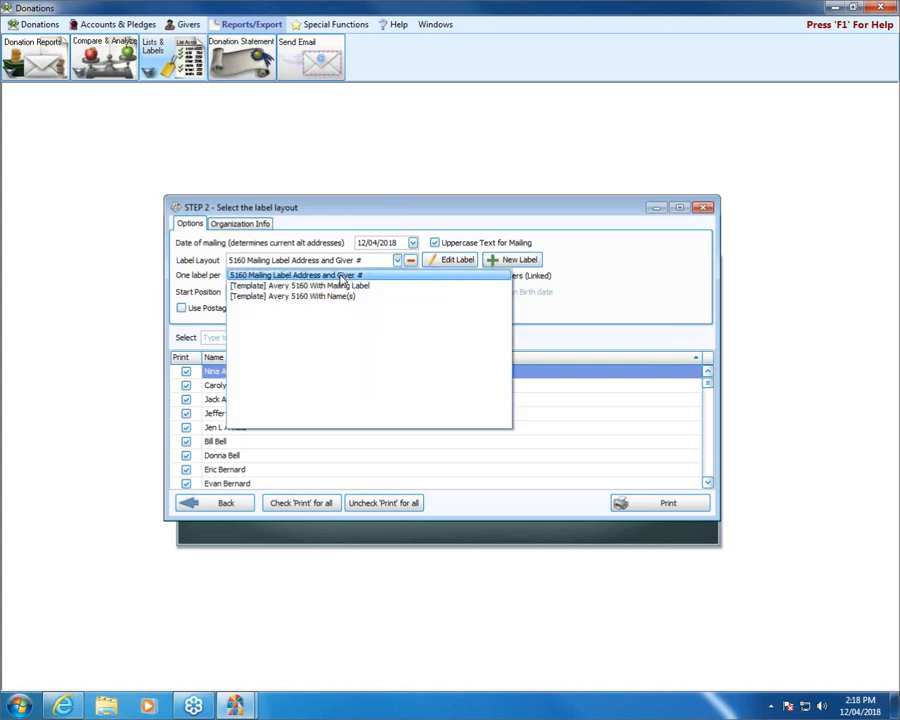
click(341, 277)
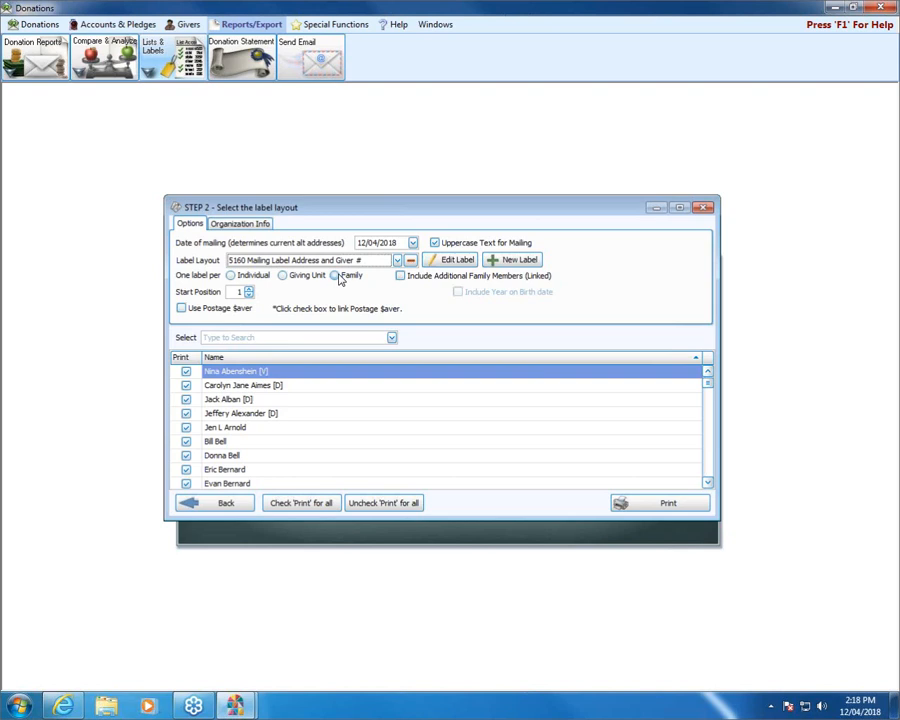
click(292, 278)
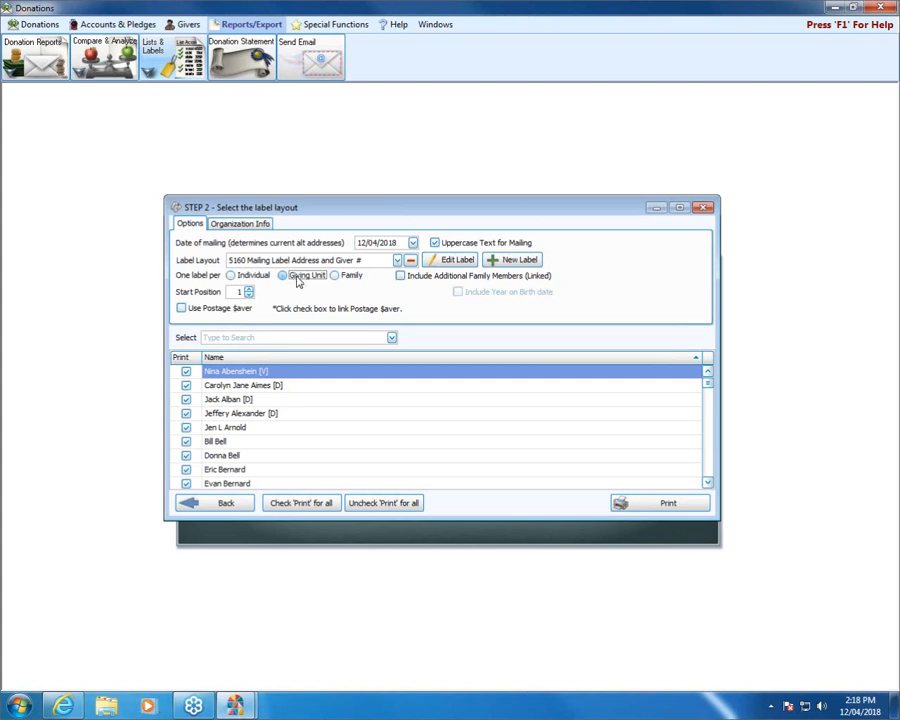
click(668, 503)
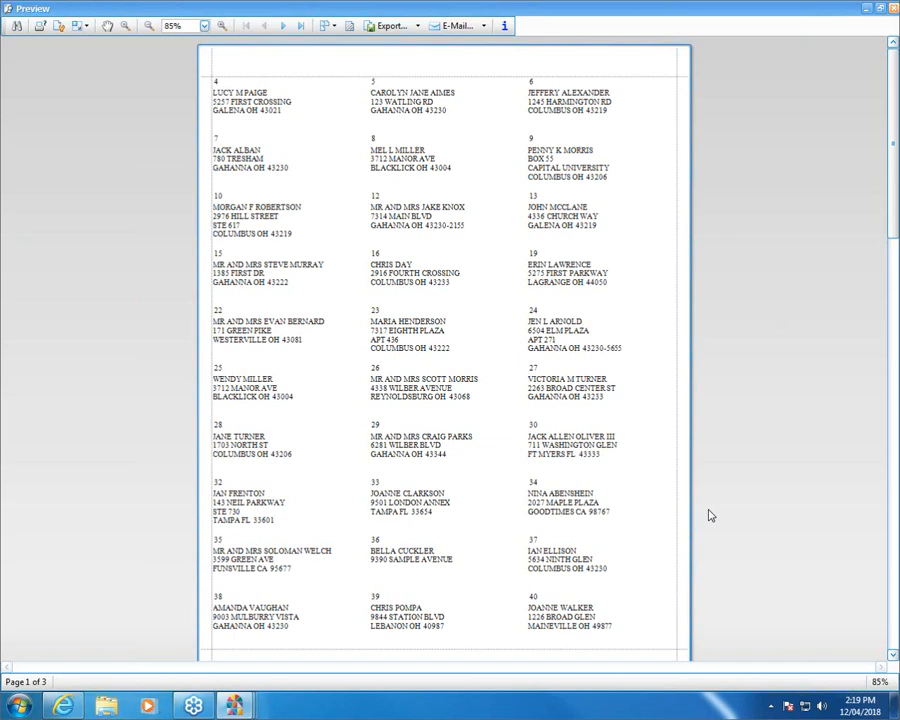
click(891, 10)
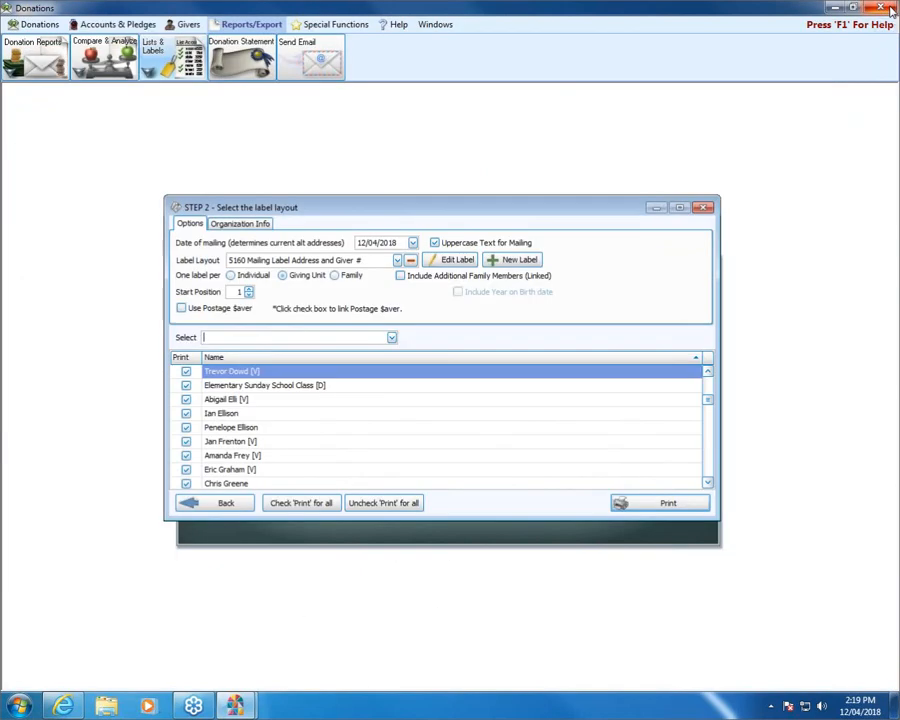